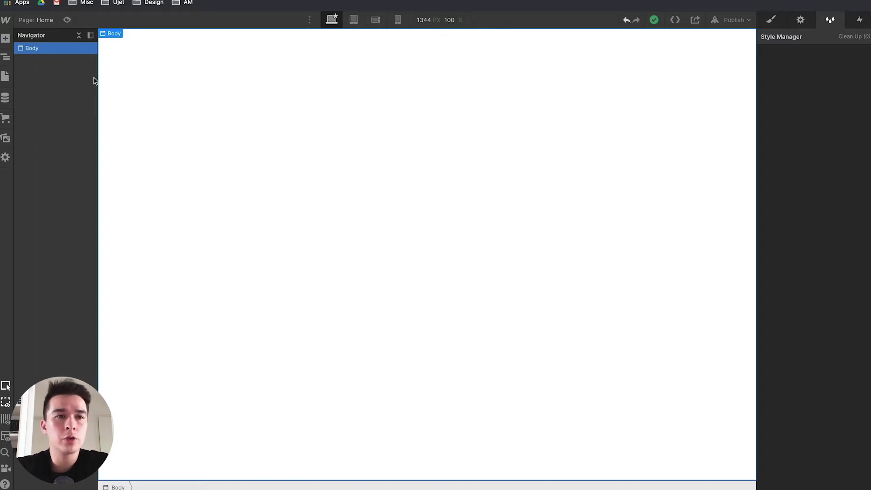
# Add a Div Block to the page and give it the class 'section'
pyautogui.click(5, 39)
pyautogui.moveTo(45, 214); pyautogui.dragTo(399, 209)
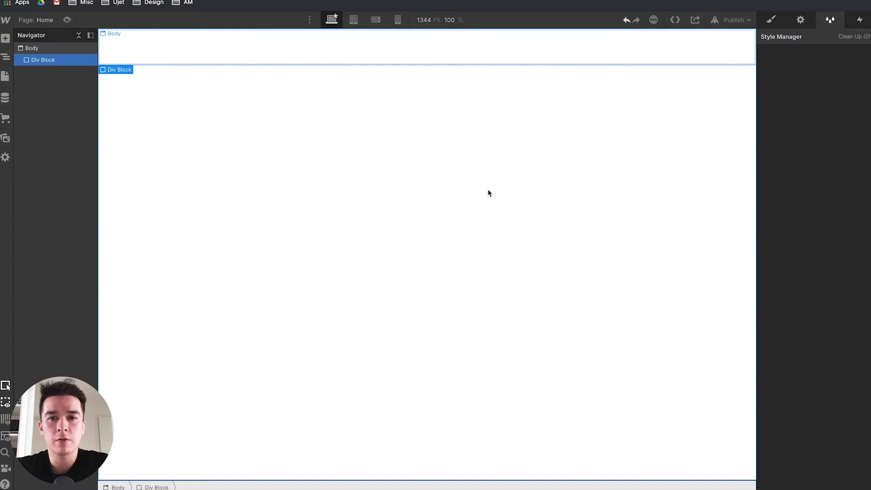
pyautogui.click(771, 18)
pyautogui.click(807, 66)
pyautogui.write('section')
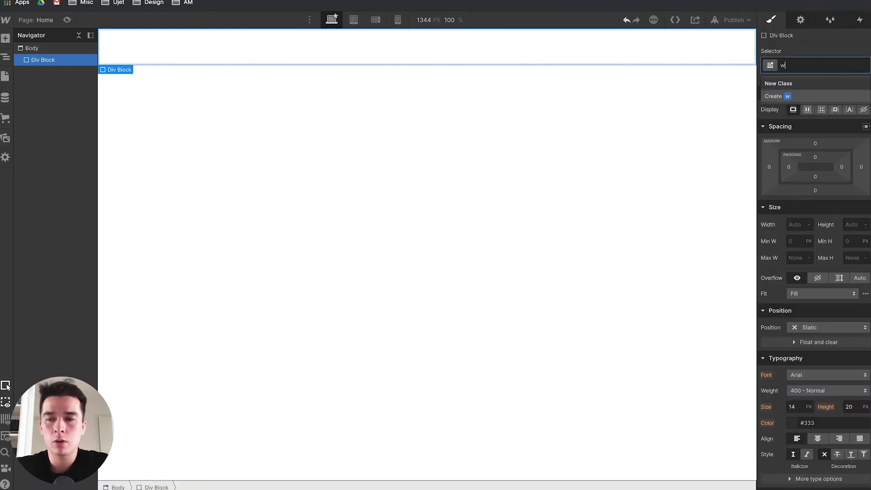
pyautogui.press('Return')
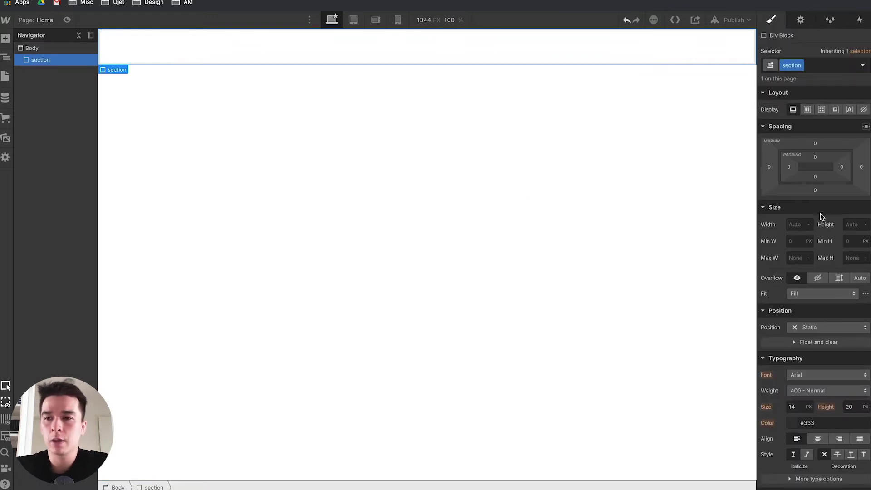
# Size the section 100vw by 100vh and make it a flex container centring its children
pyautogui.click(795, 224)
pyautogui.write('100')
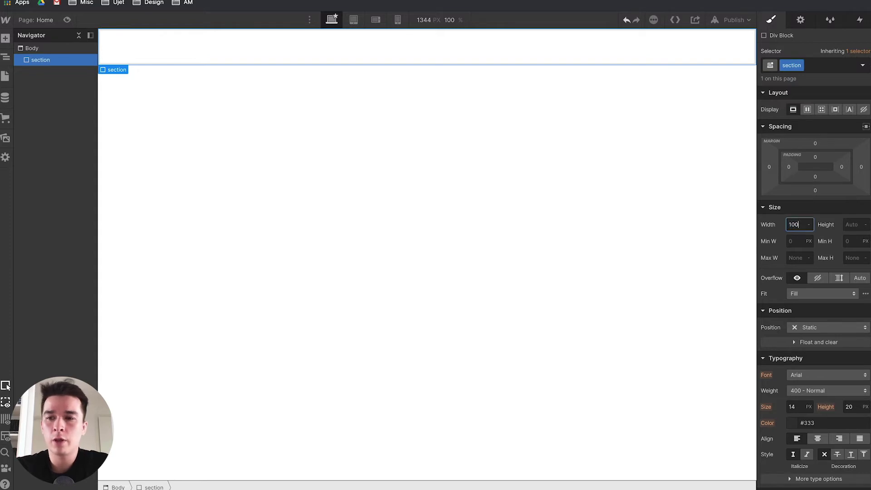
pyautogui.write('vw')
pyautogui.press('Tab')
pyautogui.write('100vh')
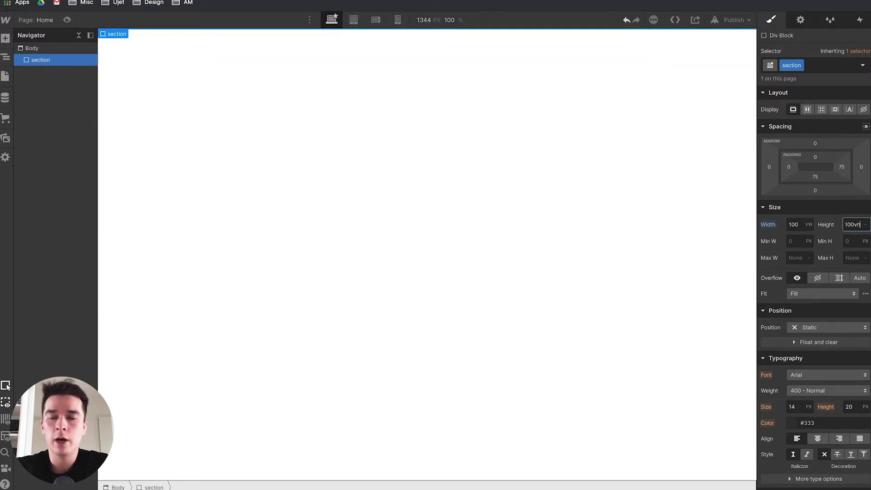
pyautogui.press('Return')
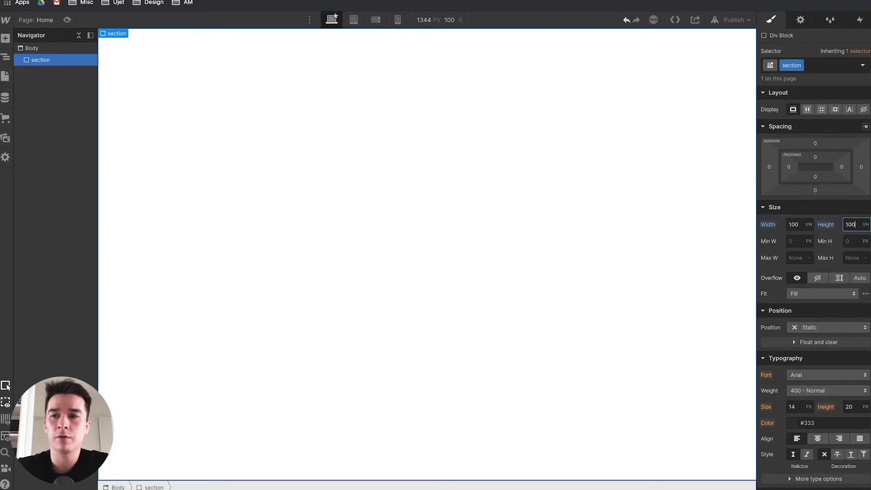
pyautogui.click(808, 111)
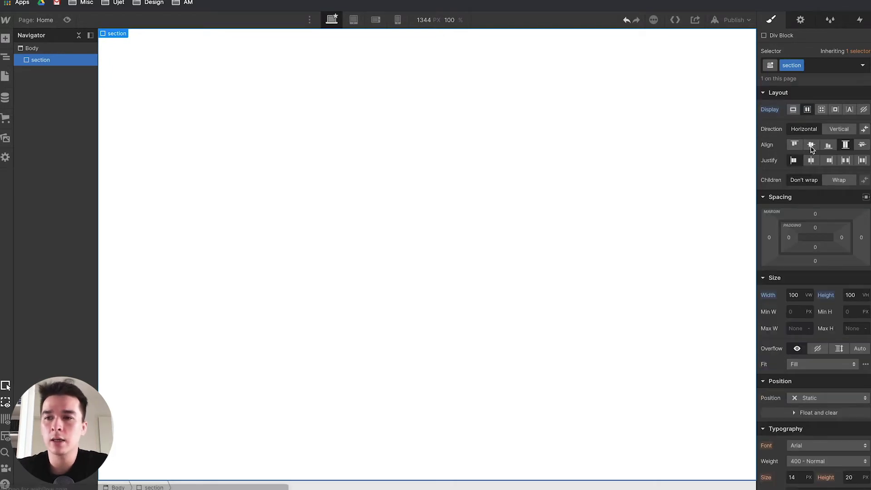
pyautogui.click(811, 146)
pyautogui.click(812, 161)
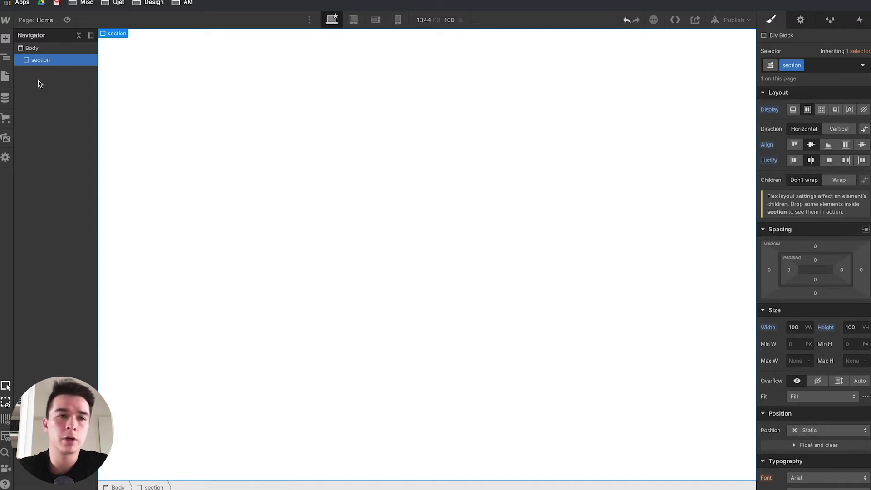
# Add an Image to the section and upload Alvision.svg as its source
pyautogui.click(5, 39)
pyautogui.scroll(-3, 77, 227)
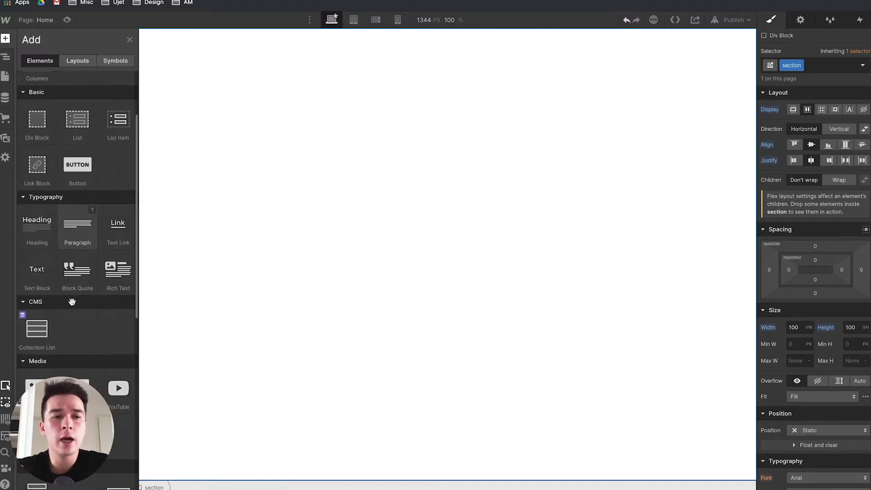
pyautogui.moveTo(37, 387); pyautogui.dragTo(500, 238)
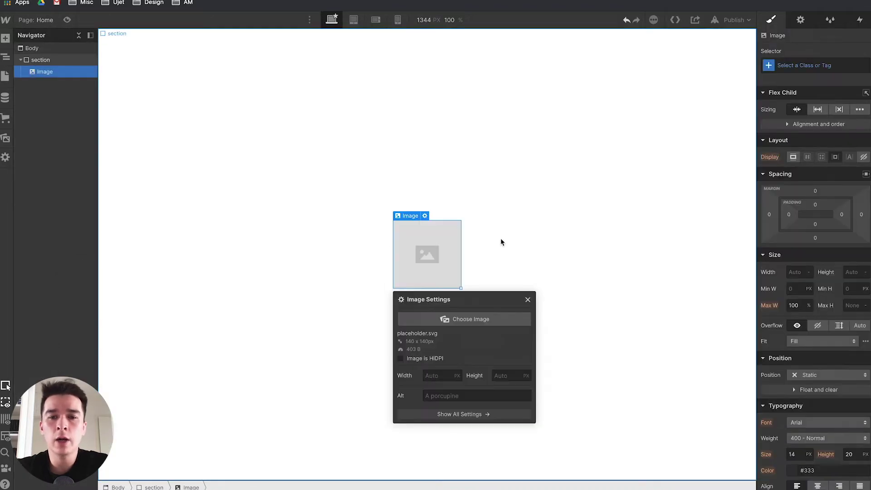
pyautogui.moveTo(451, 322); pyautogui.dragTo(81, 127)
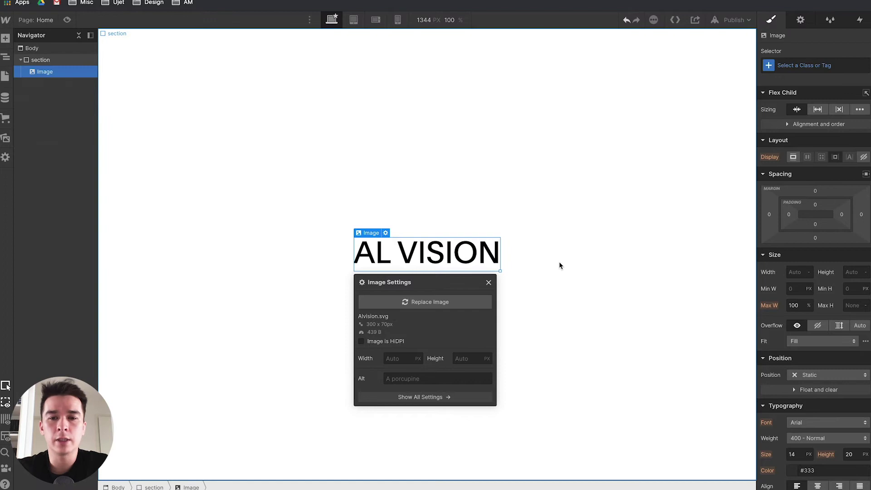
pyautogui.click(493, 192)
pyautogui.click(400, 250)
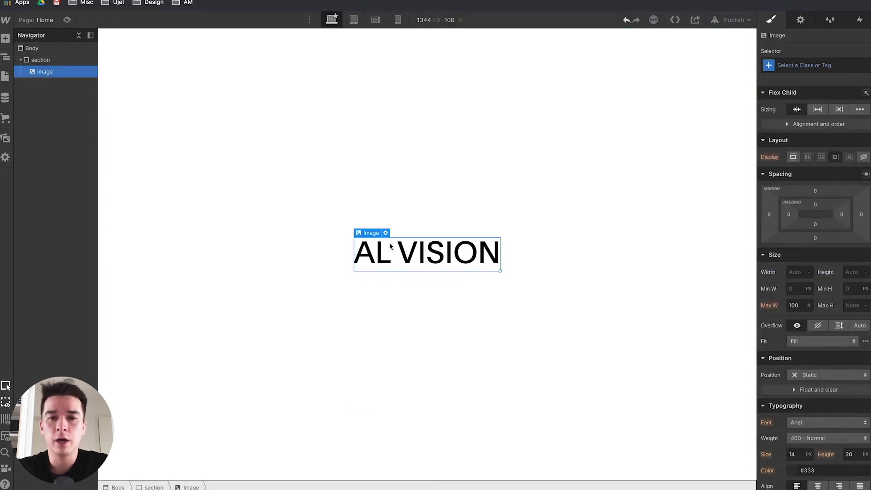
# Give the image the class 'img' and a #661414 text colour
pyautogui.click(808, 65)
pyautogui.write('img')
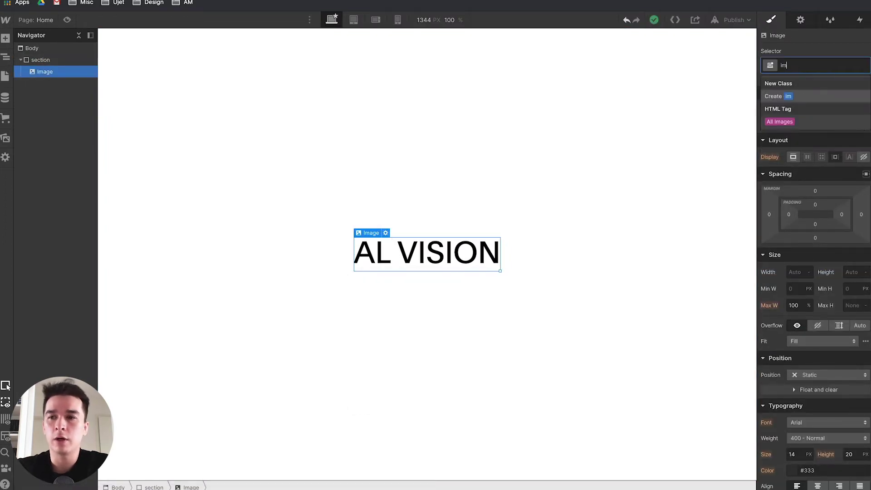
pyautogui.press('Return')
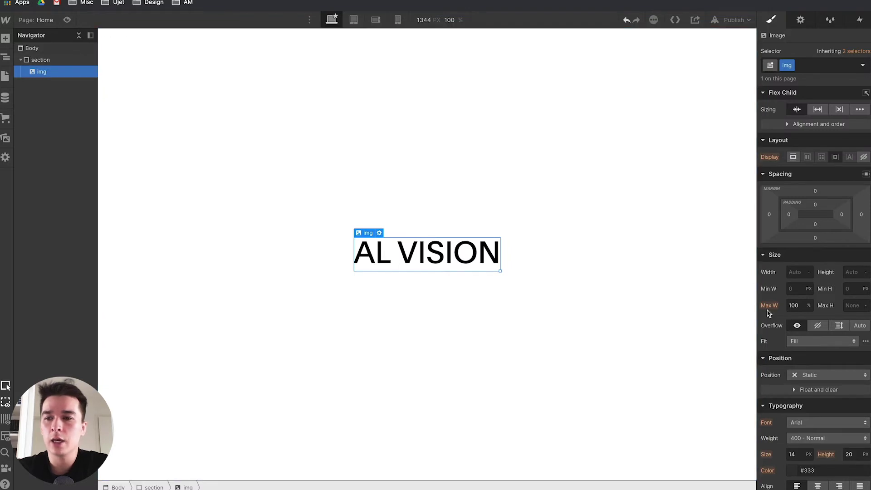
pyautogui.scroll(-4, 790, 304)
pyautogui.click(792, 297)
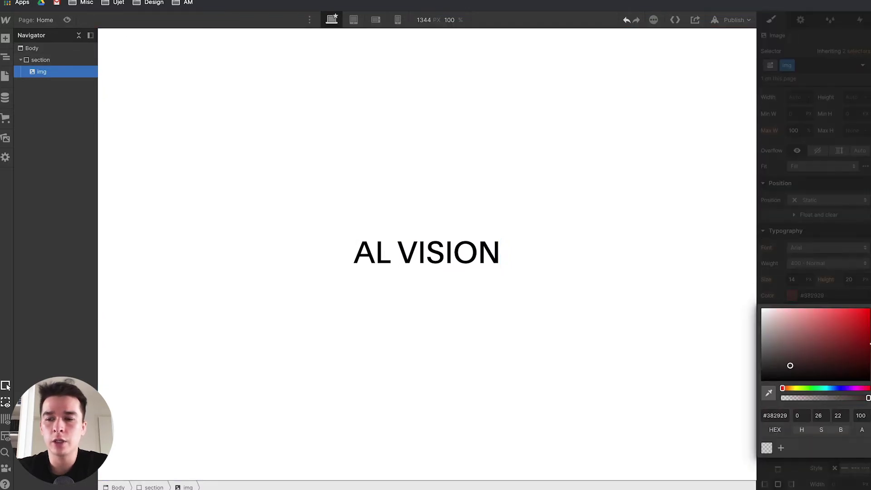
pyautogui.moveTo(790, 363); pyautogui.dragTo(849, 352)
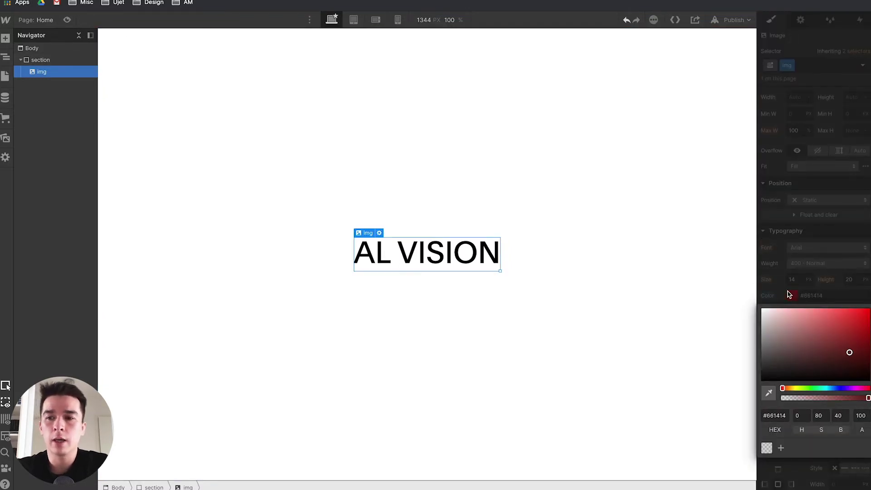
pyautogui.click(790, 294)
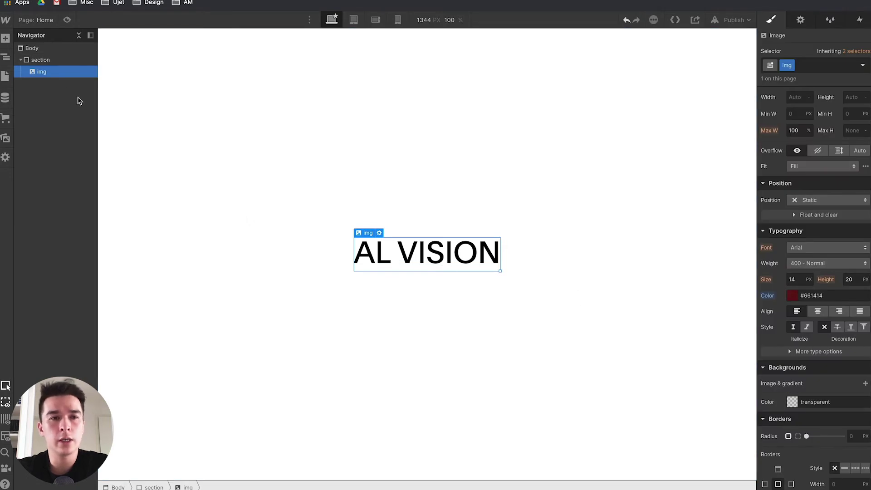
# Delete the AL VISION image, add an HTML Embed to the section, and bring up the SVG folder
pyautogui.press('Delete')
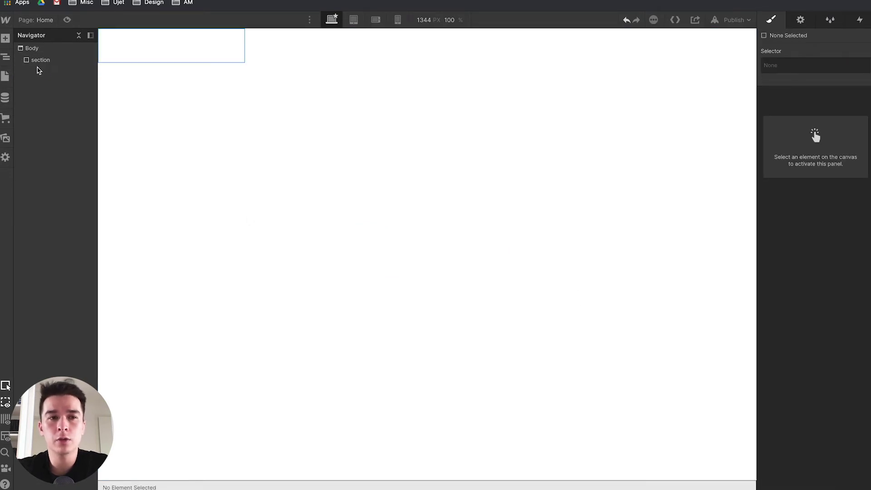
pyautogui.click(37, 61)
pyautogui.click(5, 38)
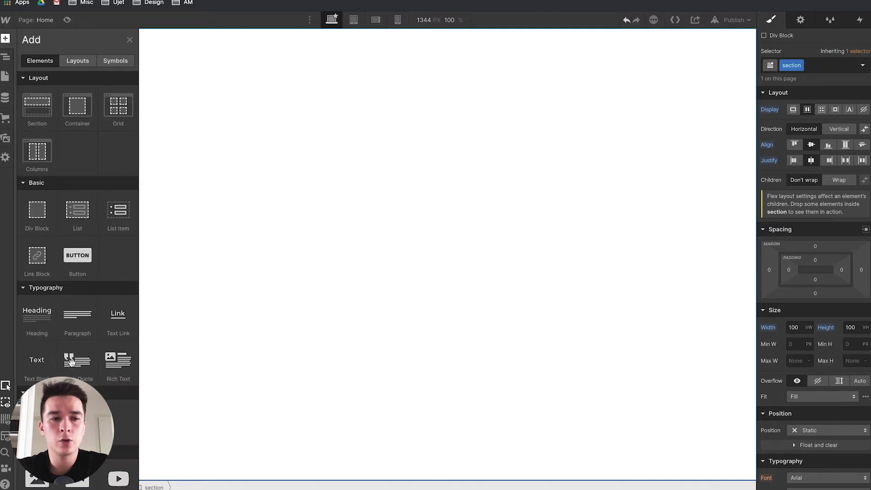
pyautogui.scroll(-5, 101, 278)
pyautogui.scroll(-3, 100, 278)
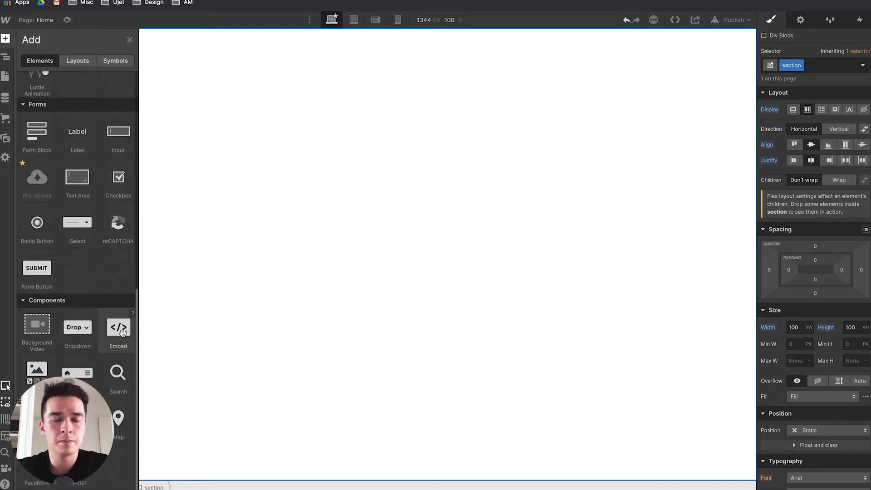
pyautogui.click(119, 329)
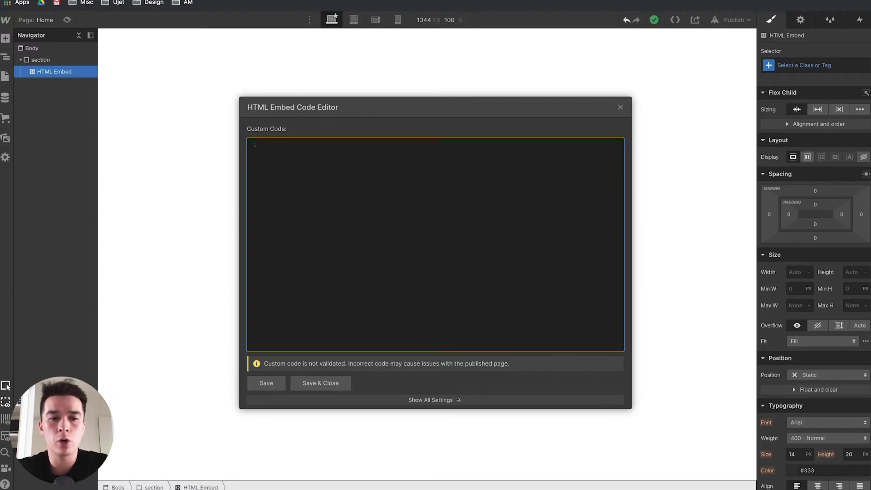
pyautogui.click(267, 472)
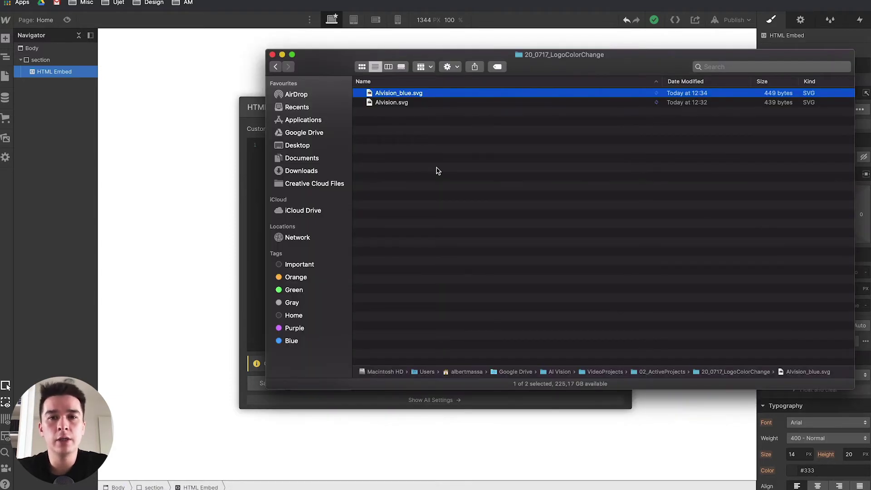
# Open Alvision_blue.svg in Visual Studio Code
pyautogui.rightClick(402, 95)
pyautogui.moveTo(495, 111)
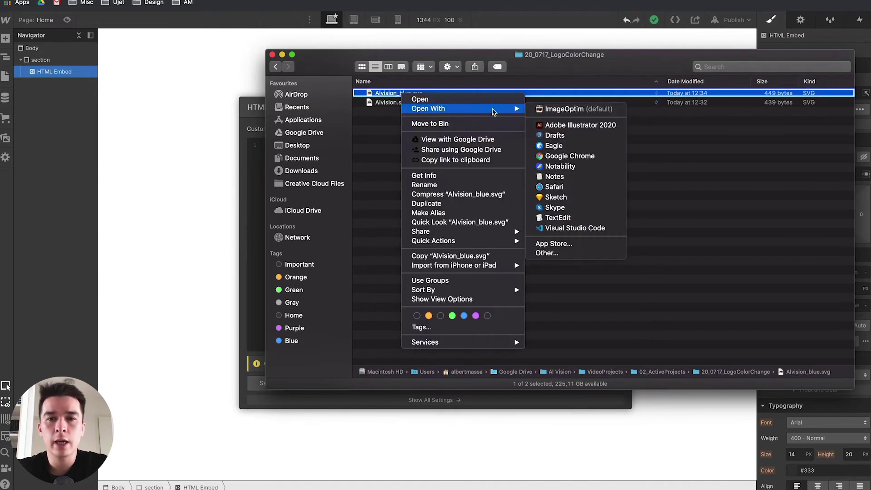
pyautogui.click(559, 229)
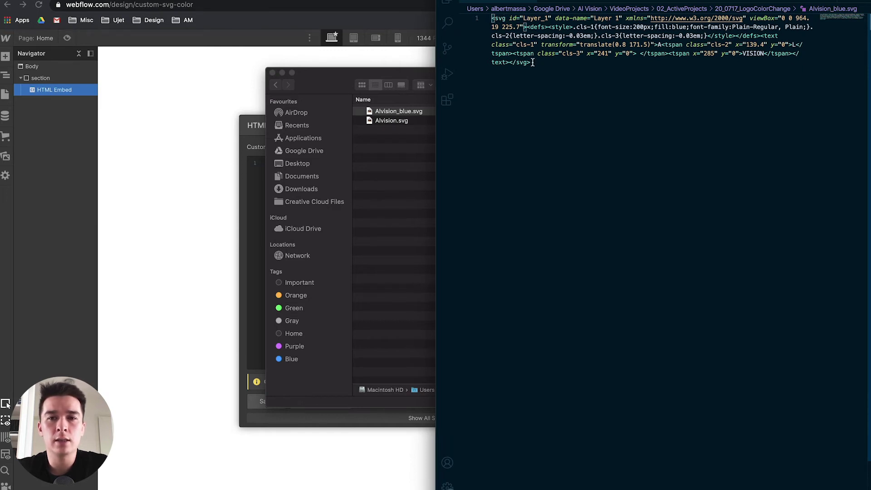
# Copy the whole SVG code of Alvision_blue.svg into the HTML Embed editor
pyautogui.moveTo(535, 63); pyautogui.dragTo(492, 18)
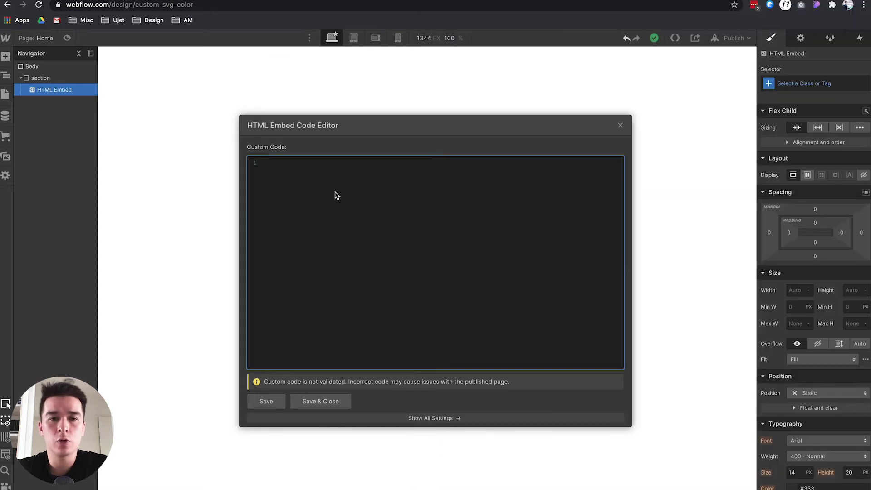
pyautogui.write('<svg id="Layer_1" data-name="Layer 1" xmlns="http://www.w3.org/2000/svg" viewBox="0 0 964.19 225.7"><defs><style>.cls-1{font-size:200px;fill:blue;font-family:Plain-Regular, Plain;}.cls-2{letter-spacing:-0.03em;}.cls-3{letter-spacing:-0.03em;}</style></defs><text class="cls-1" transform="translate(0.8 171.5)">A<tspan class="cls-2" x="139.4" y="0">L</tspan><tspan class="cls-3" x="241" y="0"> </tspan><tspan x="285" y="0">VISION</tspan></text></svg>')
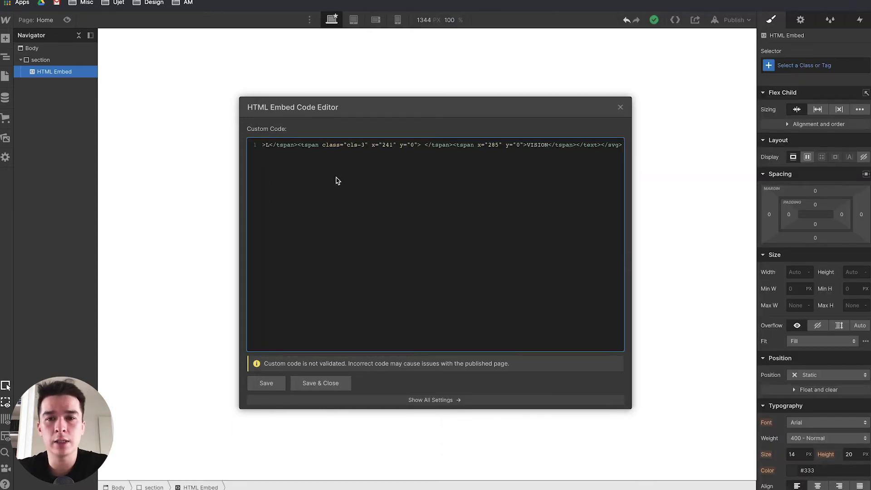
# Save and close the embed code so the blue AL VISION logo renders
pyautogui.hscroll(-15, 403, 166)
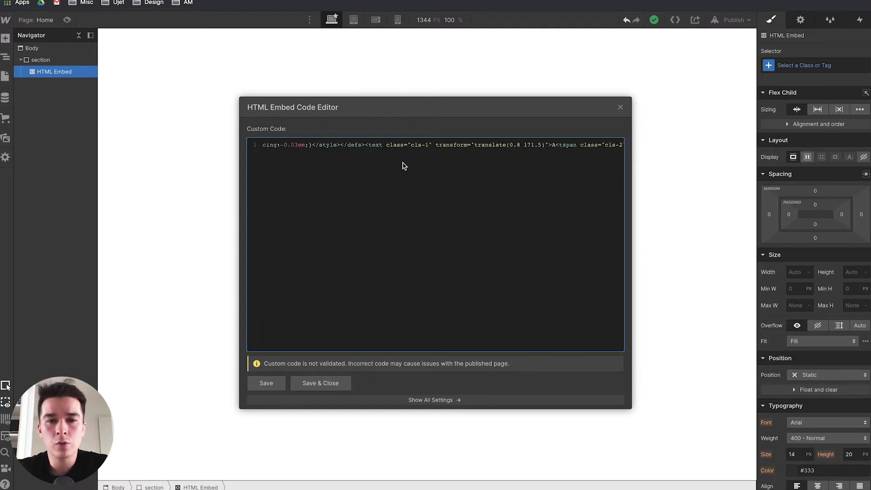
pyautogui.hscroll(-10, 405, 166)
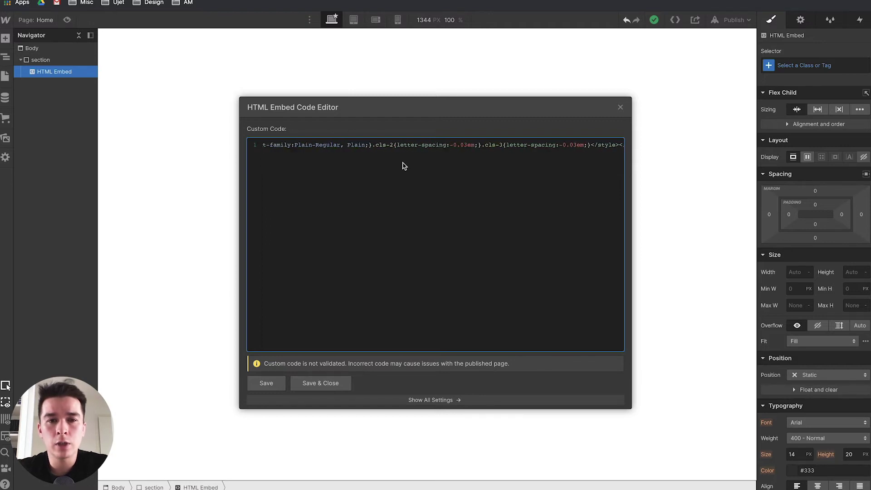
pyautogui.click(307, 385)
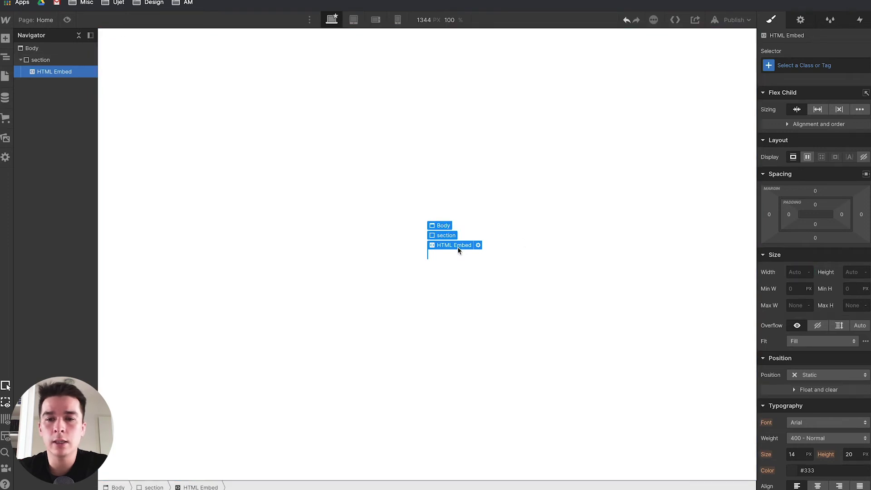
# Set the embed's width to 300 px, then change it to 400 px
pyautogui.click(792, 272)
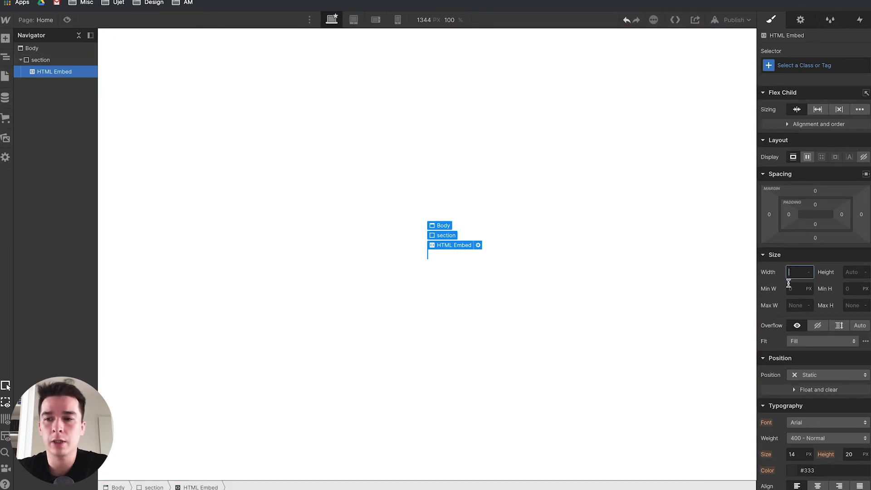
pyautogui.write('300')
pyautogui.press('Return')
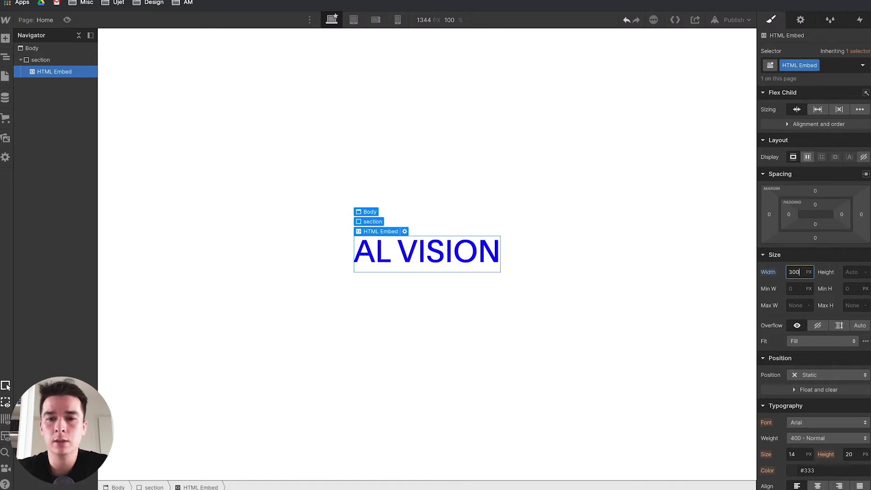
pyautogui.doubleClick(795, 272)
pyautogui.write('4')
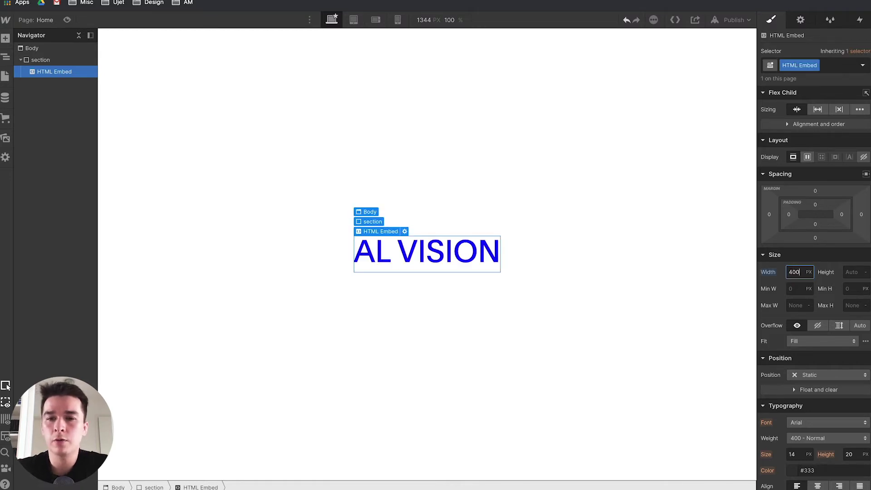
pyautogui.write('00')
pyautogui.press('Return')
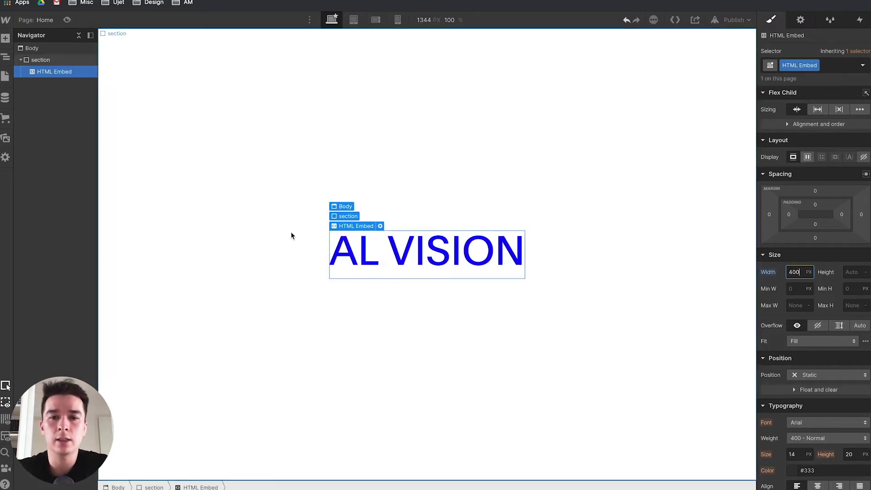
pyautogui.scroll(-2, 811, 392)
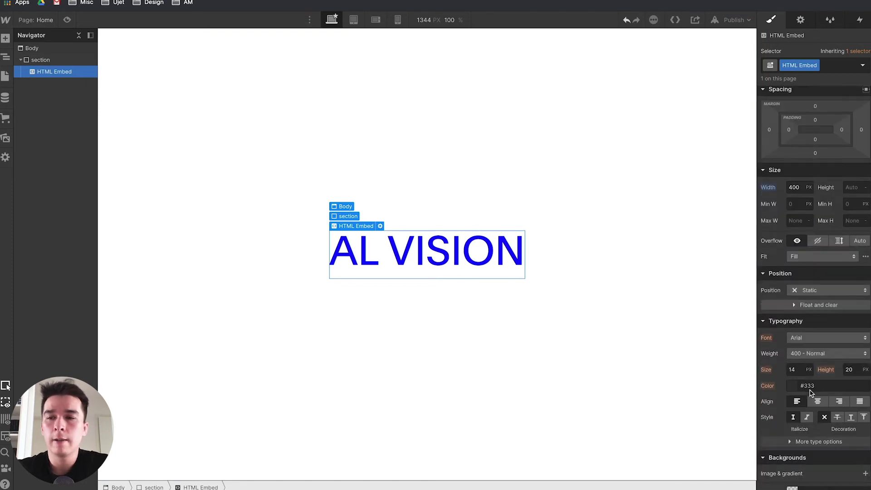
pyautogui.scroll(2, 811, 393)
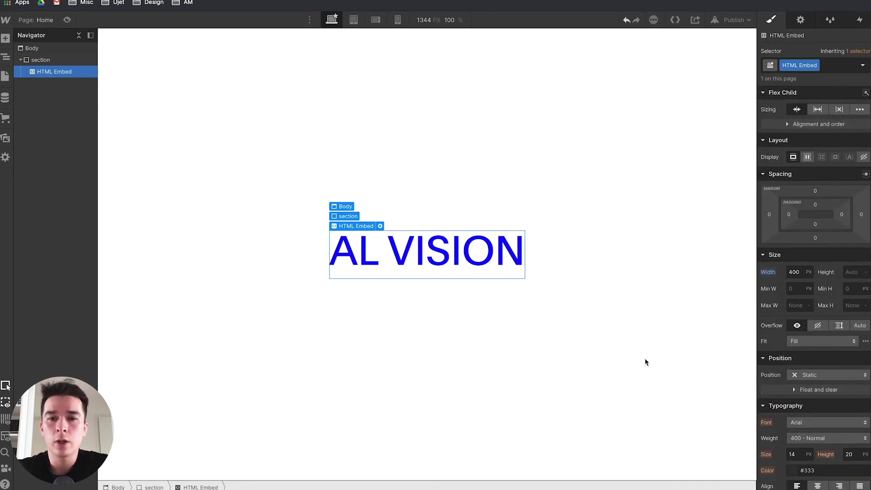
# Reopen the embed code, find 'fill', and replace the value blue with currentColor
pyautogui.click(379, 226)
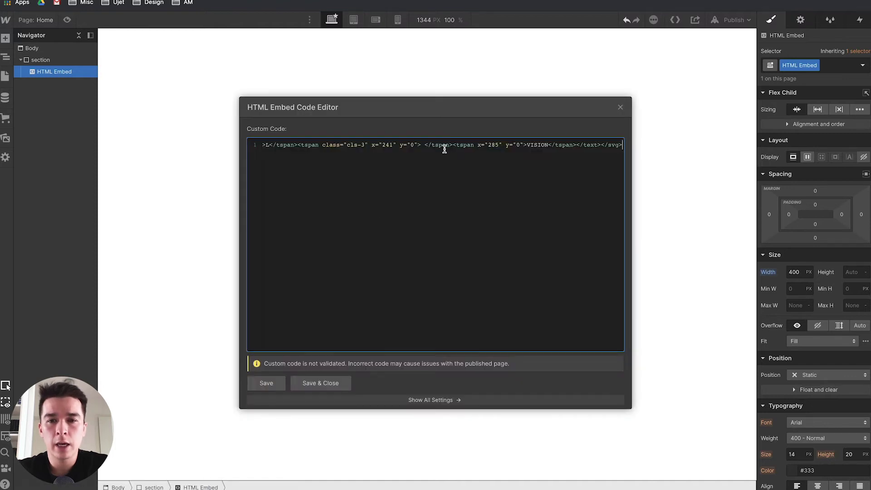
pyautogui.hscroll(-15, 506, 145)
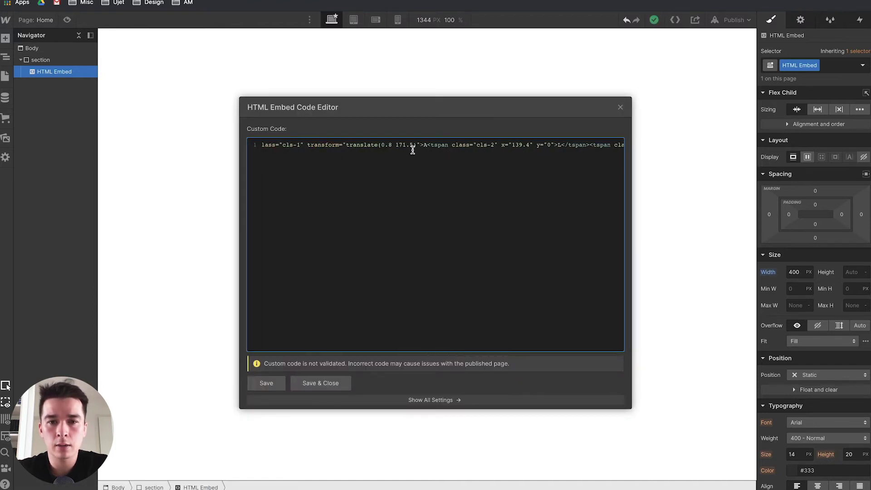
pyautogui.hotkey('ctrl', 'f')
pyautogui.write('fill')
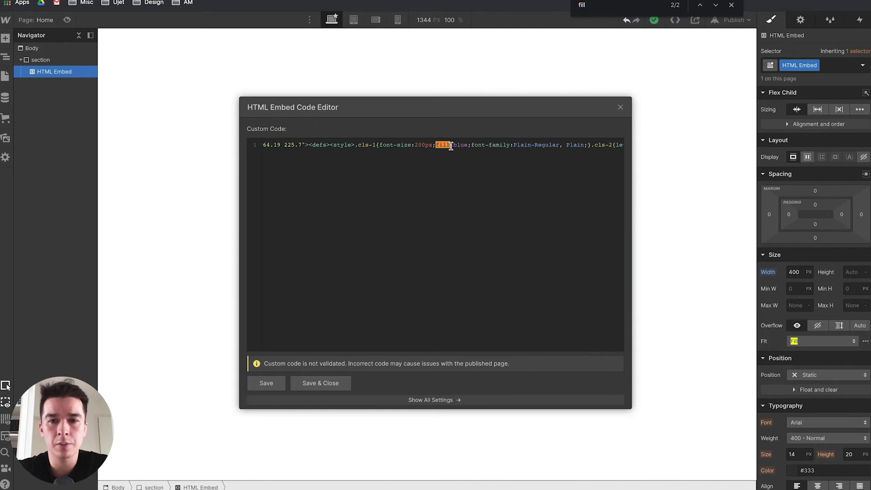
pyautogui.doubleClick(459, 145)
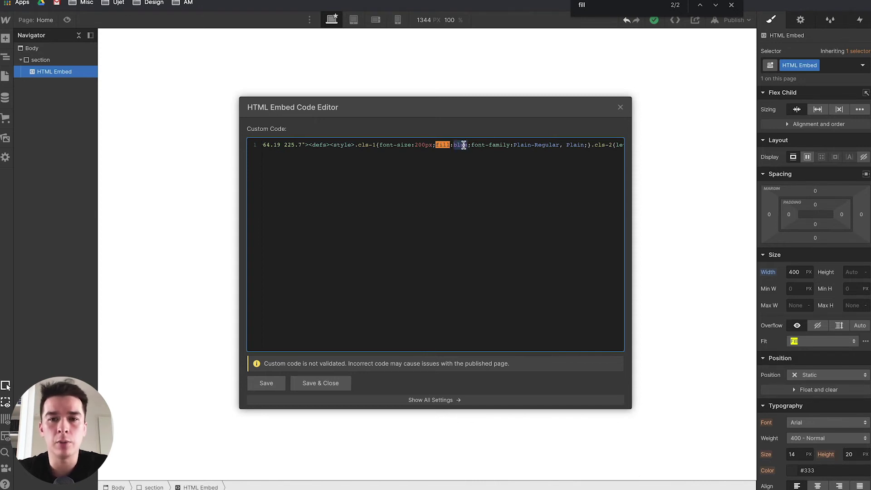
pyautogui.press('BackSpace')
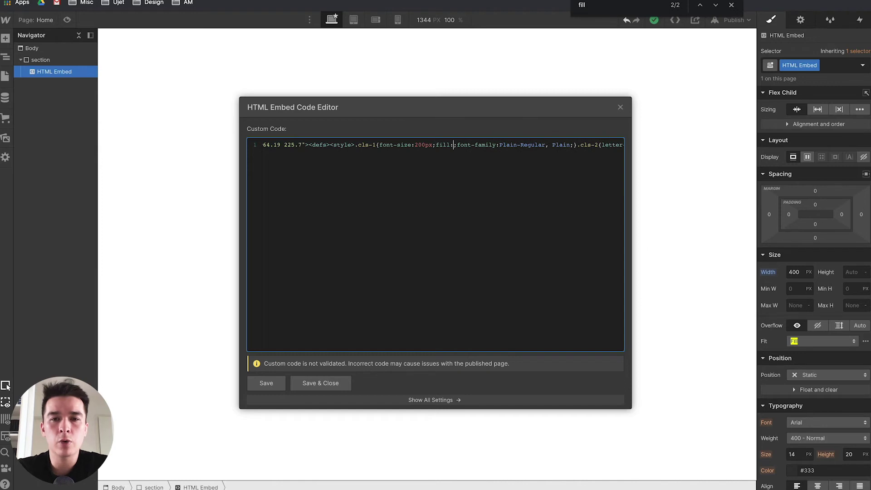
pyautogui.write('currentC')
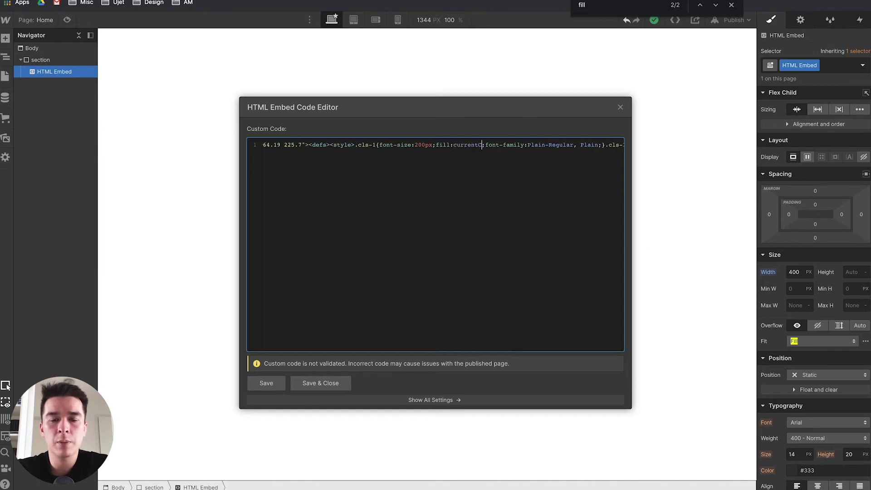
pyautogui.write('olor')
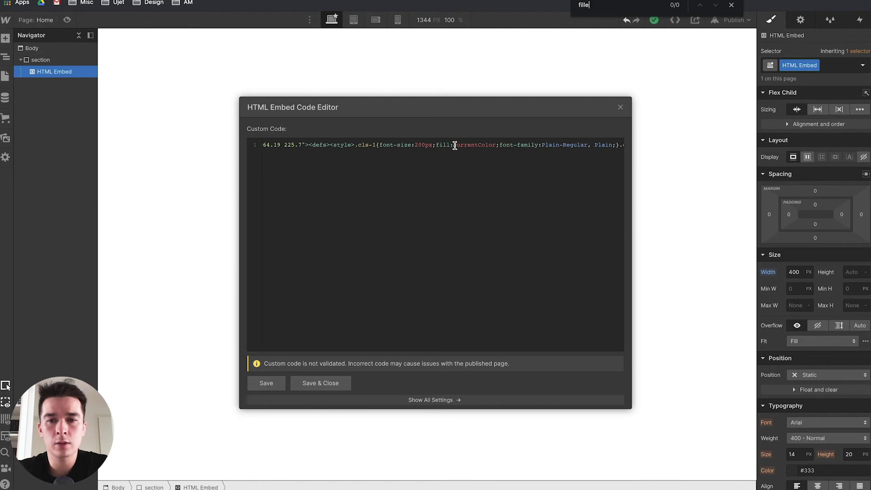
# Save the code change and set the embed's text colour to black
pyautogui.click(323, 383)
pyautogui.scroll(-5, 794, 239)
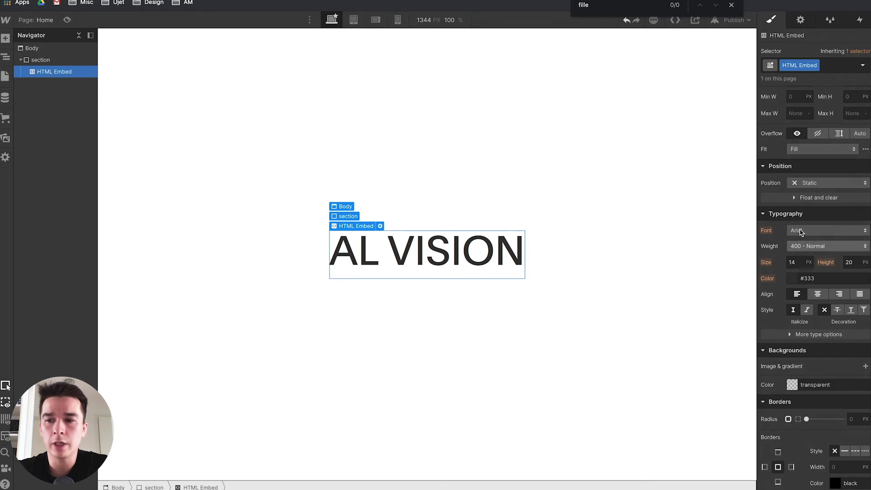
pyautogui.click(799, 283)
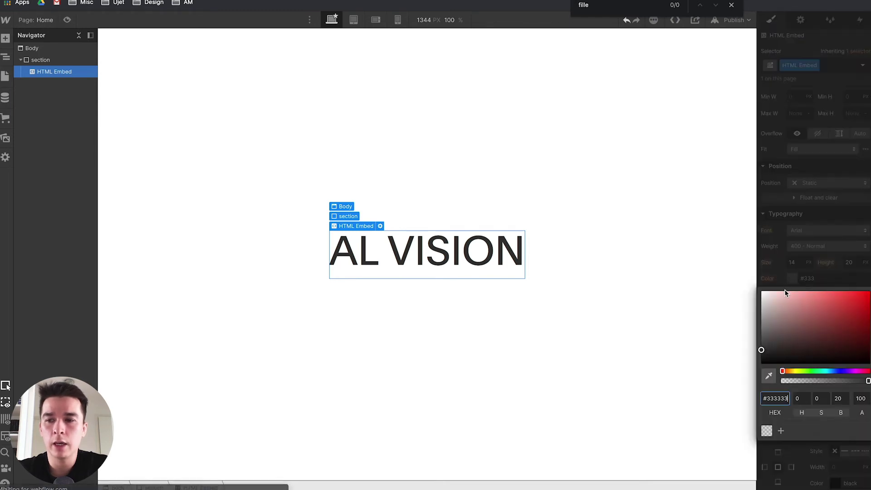
pyautogui.moveTo(785, 290); pyautogui.dragTo(746, 368)
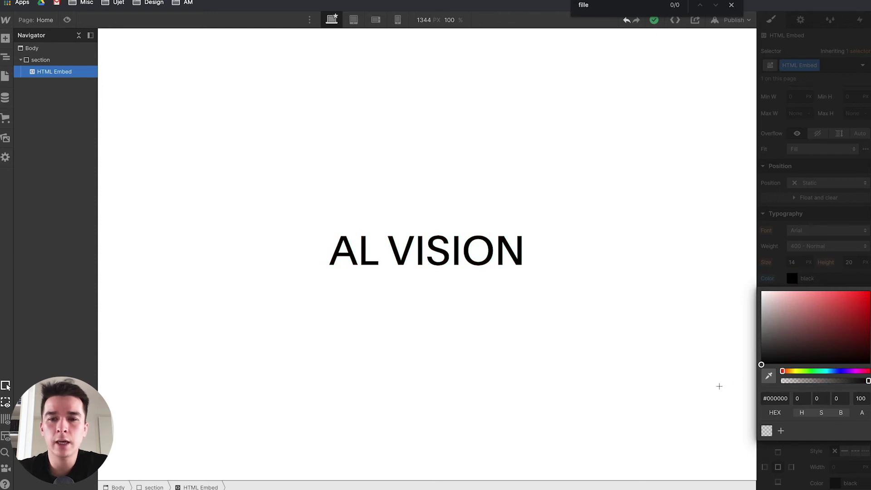
pyautogui.click(652, 297)
pyautogui.click(439, 257)
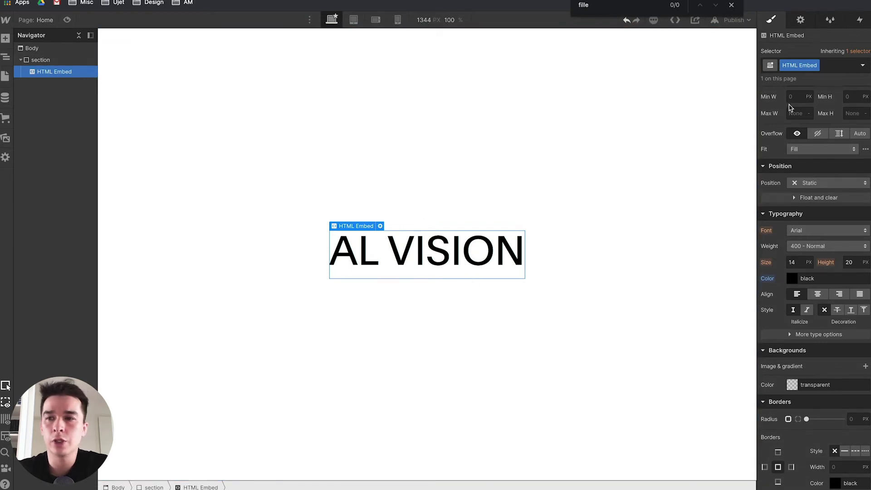
# Set the embed's Hover state text colour to a violet-blue (#5100ff)
pyautogui.click(863, 67)
pyautogui.click(792, 108)
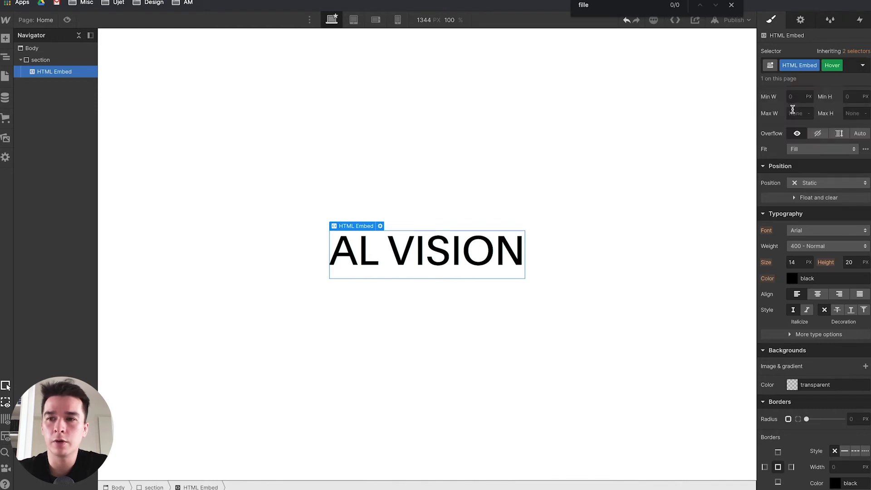
pyautogui.scroll(-2, 799, 218)
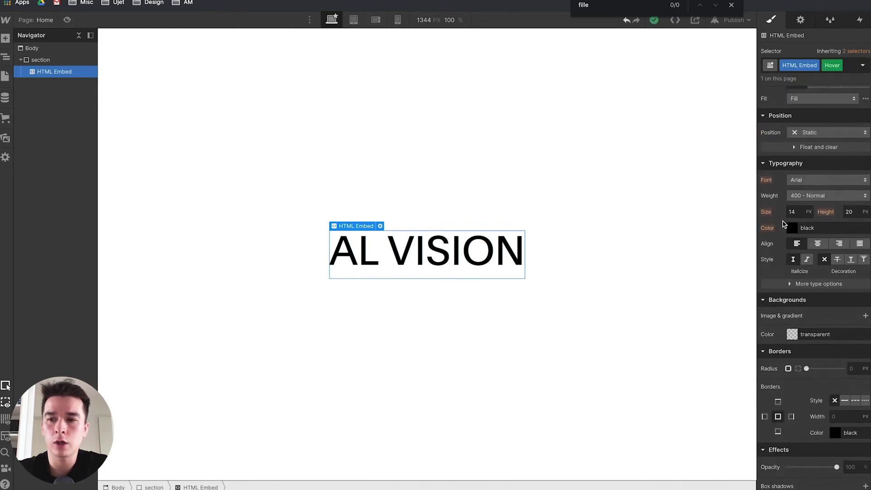
pyautogui.click(792, 228)
pyautogui.moveTo(834, 320); pyautogui.dragTo(845, 320)
pyautogui.moveTo(843, 289); pyautogui.dragTo(869, 241)
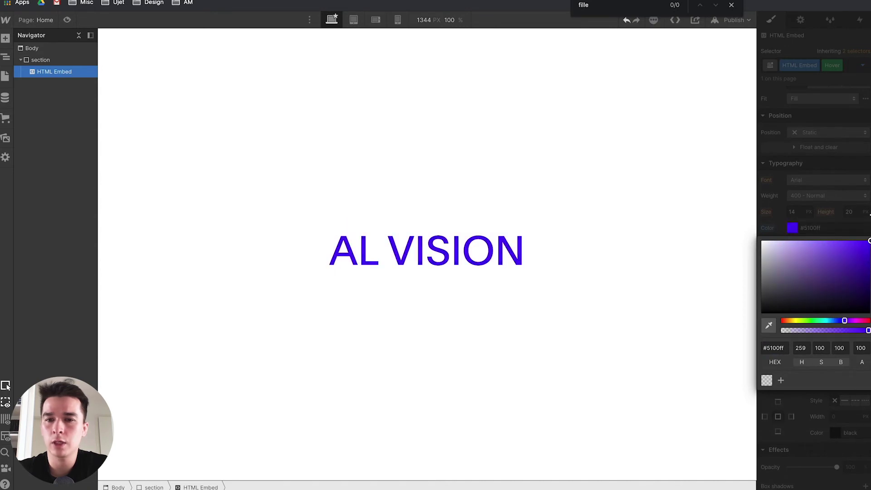
pyautogui.click(842, 321)
pyautogui.click(729, 331)
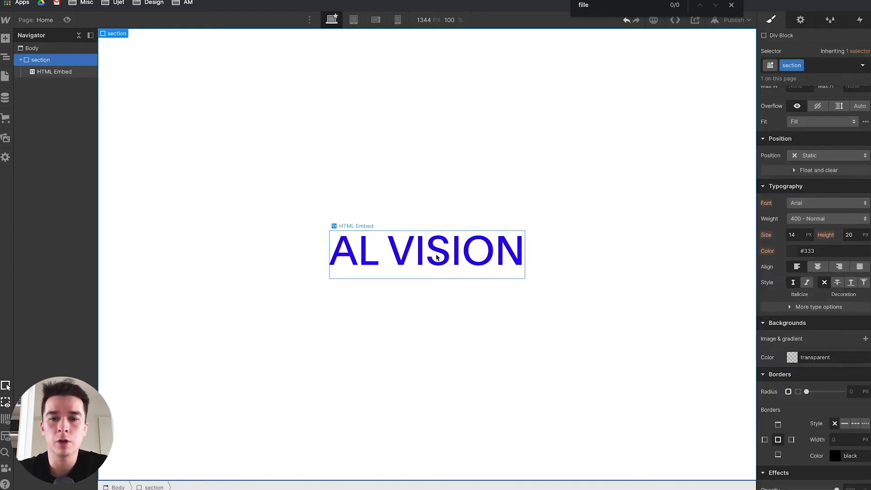
# Add a 500 ms Font Color transition to the HTML Embed and view its easing curve
pyautogui.click(486, 235)
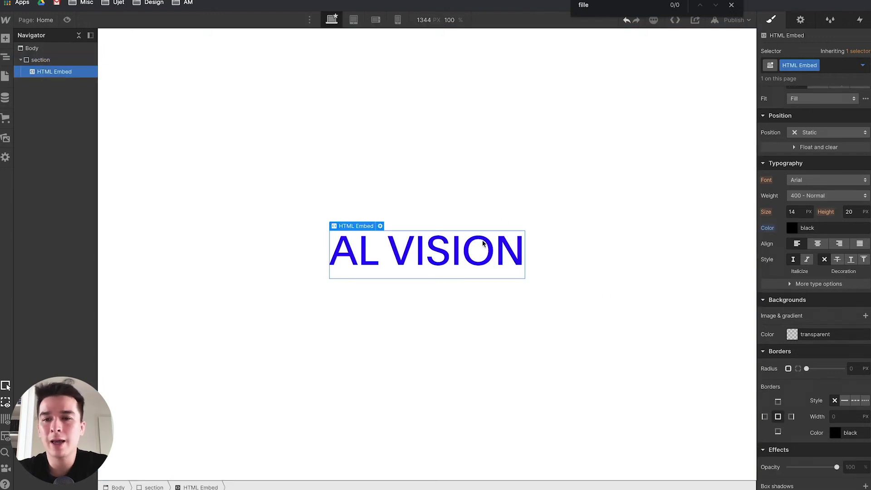
pyautogui.scroll(-3, 839, 363)
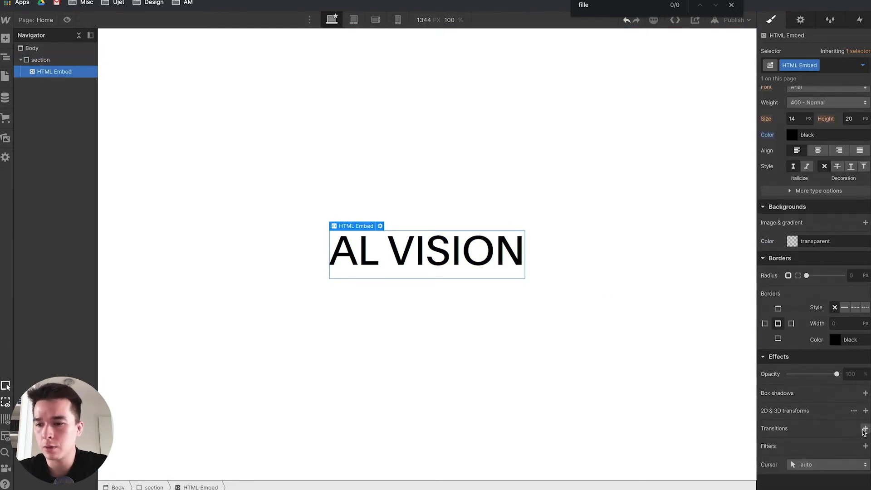
pyautogui.click(865, 428)
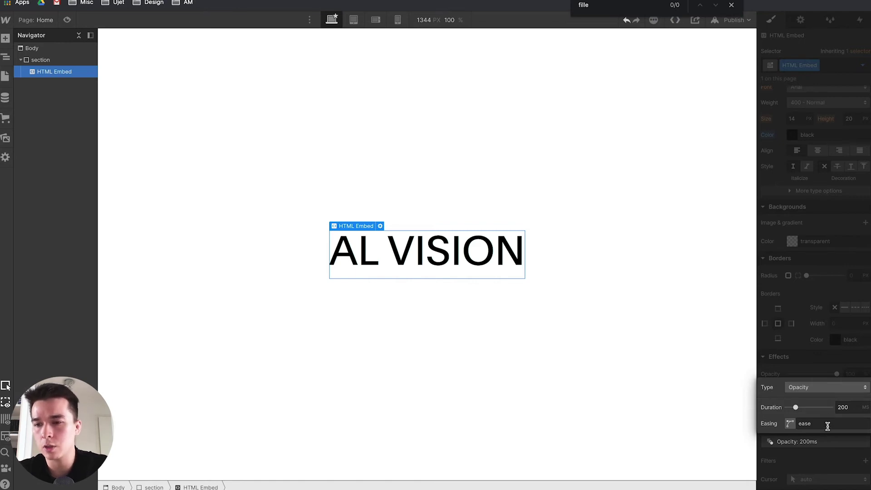
pyautogui.click(813, 389)
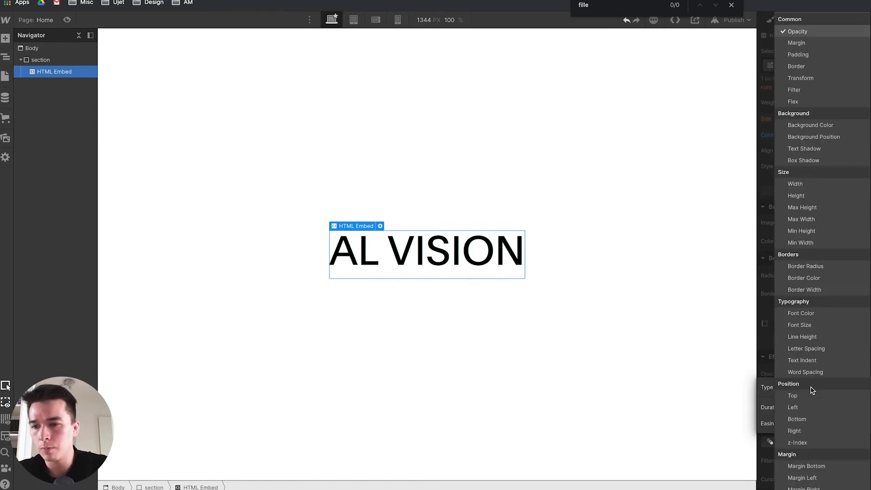
pyautogui.click(795, 317)
pyautogui.click(848, 407)
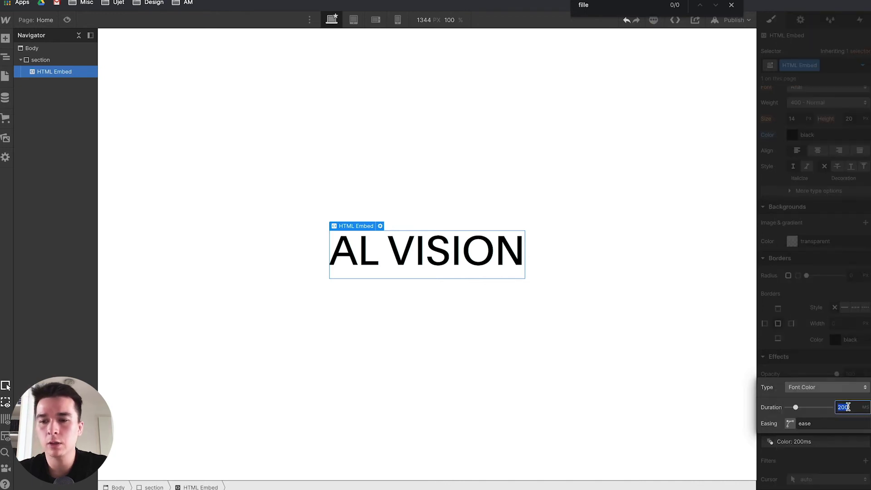
pyautogui.write('500')
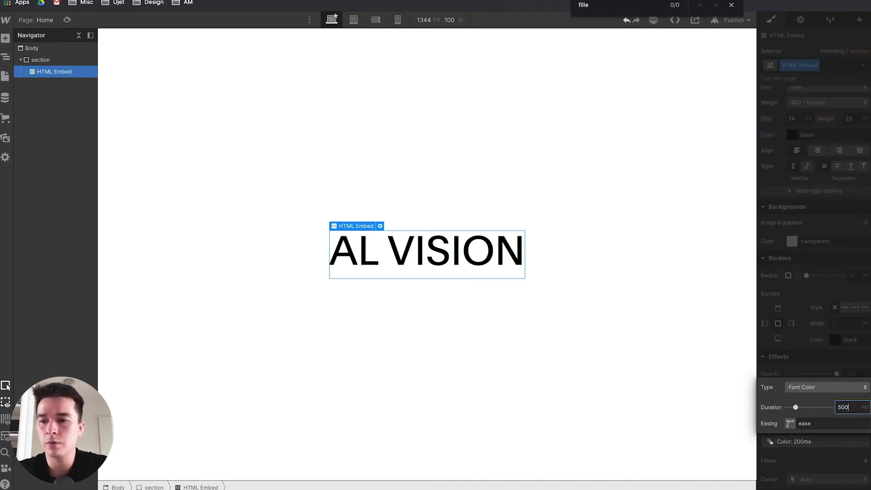
pyautogui.click(791, 424)
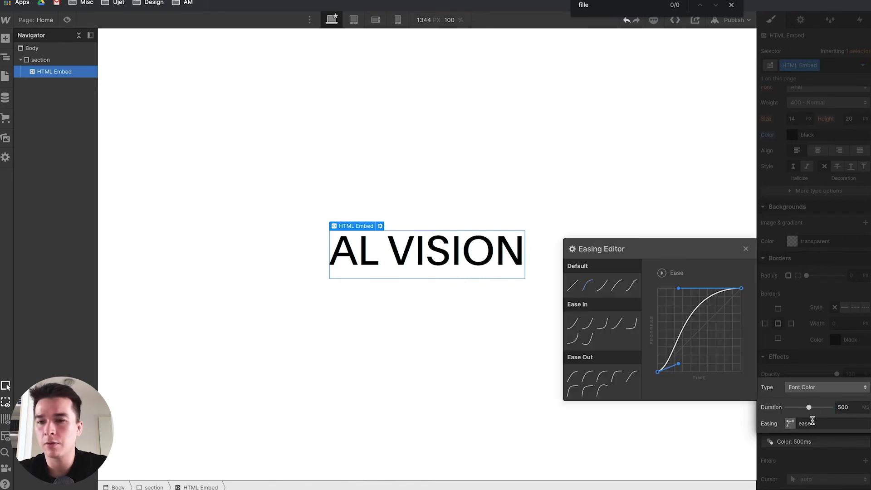
pyautogui.click(615, 160)
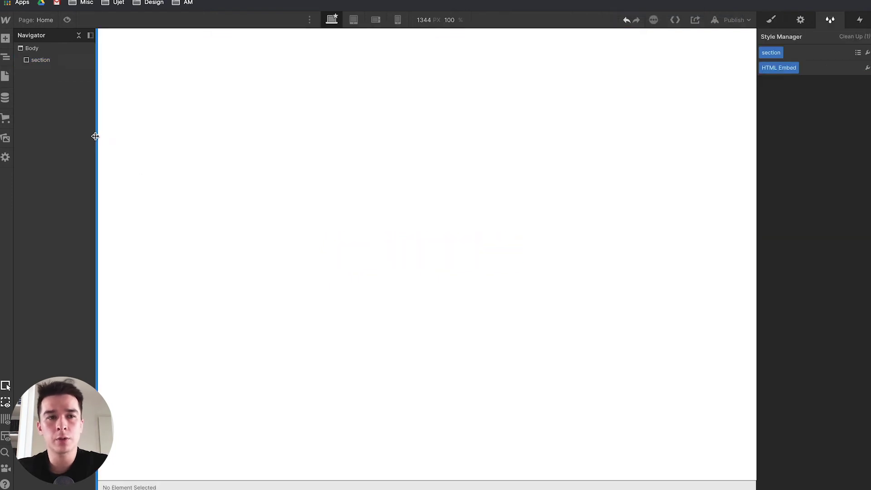
# Drag a Div Block from the Add panel into the section
pyautogui.click(5, 38)
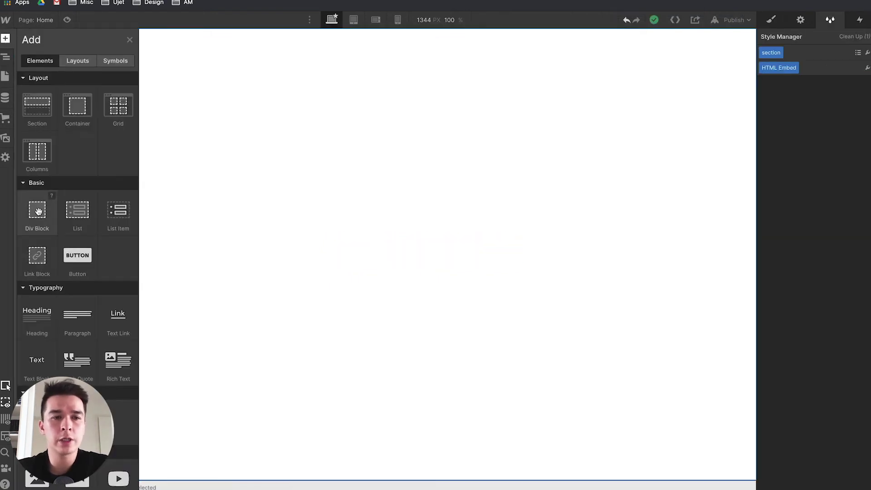
pyautogui.moveTo(38, 211); pyautogui.dragTo(420, 230)
pyautogui.moveTo(43, 72)
pyautogui.mouseDown()
pyautogui.moveTo(39, 60)
pyautogui.moveTo(47, 74)
pyautogui.mouseUp()
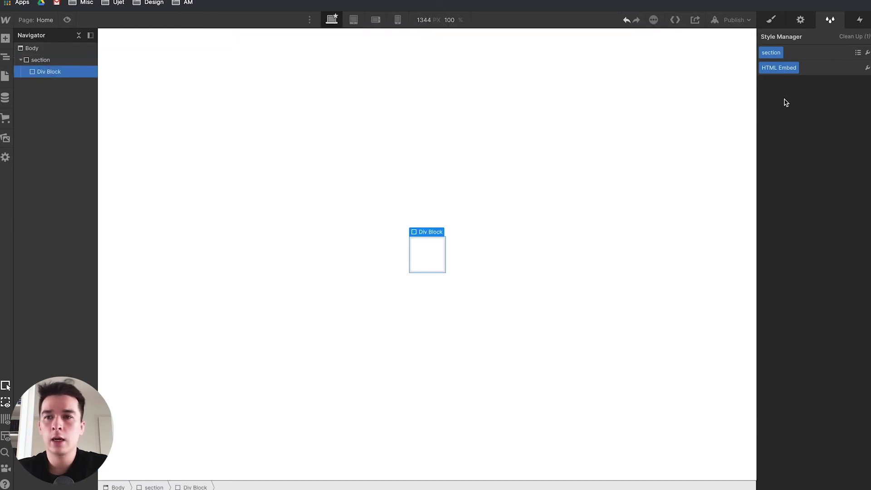
# Give the new div the class 'wrapper' and set its position to Relative
pyautogui.click(771, 19)
pyautogui.click(820, 64)
pyautogui.write('wrapper')
pyautogui.press('Return')
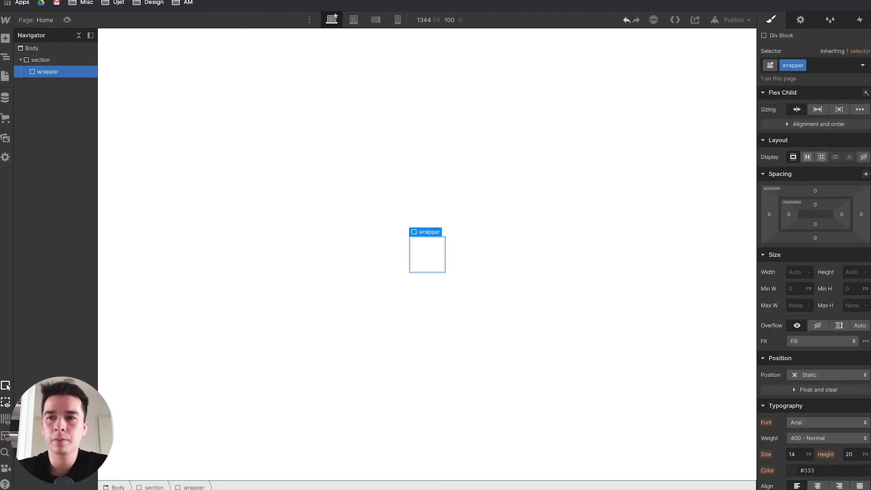
pyautogui.scroll(-3, 848, 323)
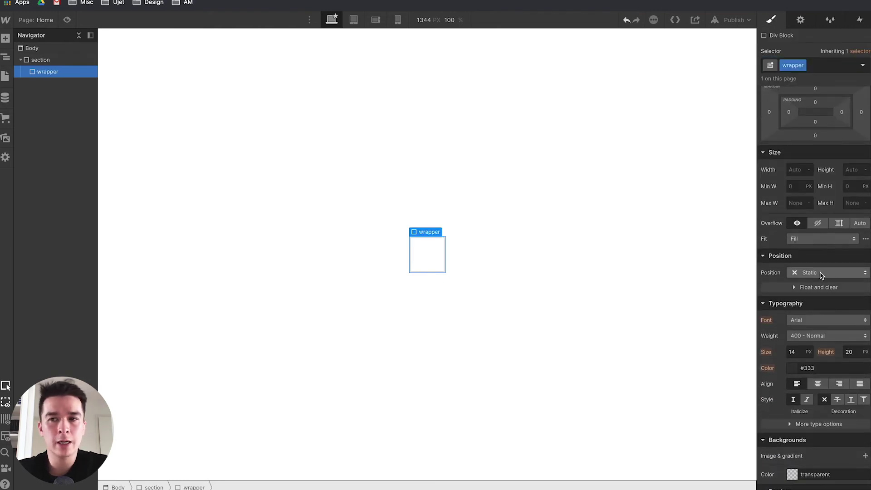
pyautogui.click(822, 273)
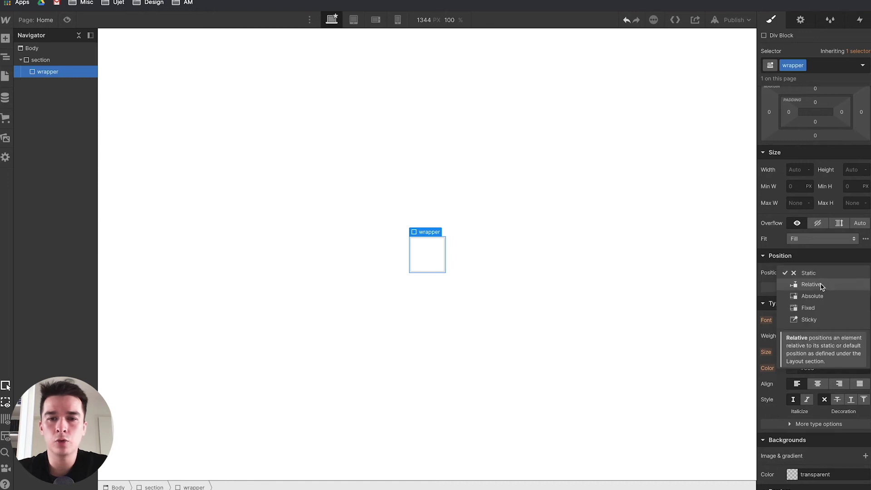
pyautogui.click(813, 284)
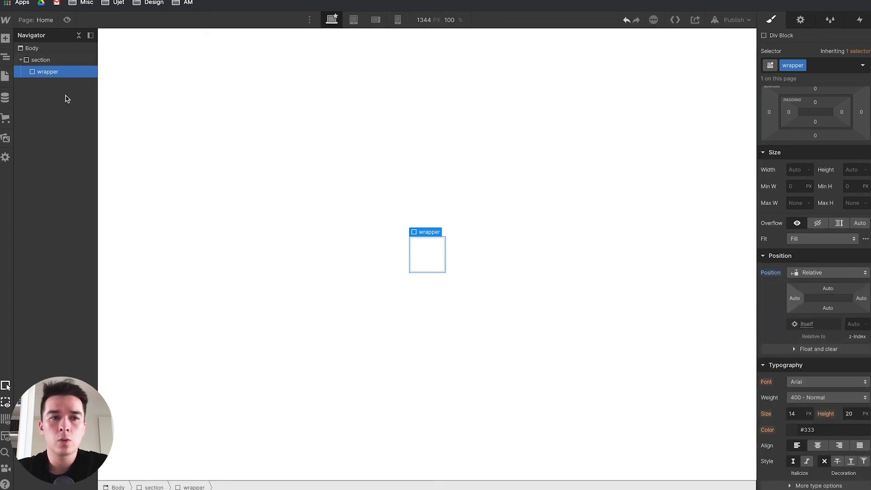
# Drop an Image into the wrapper showing Alvision.svg, 400 px wide
pyautogui.click(6, 38)
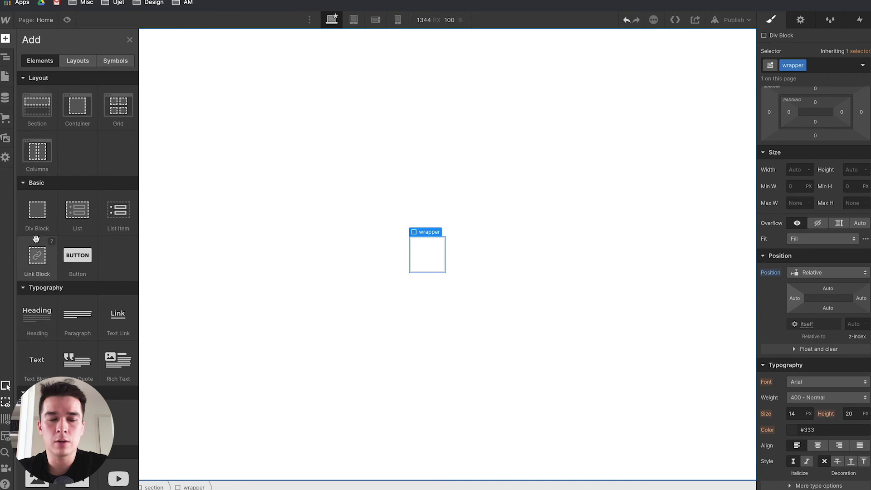
pyautogui.scroll(-3, 36, 239)
pyautogui.moveTo(35, 350); pyautogui.dragTo(375, 278)
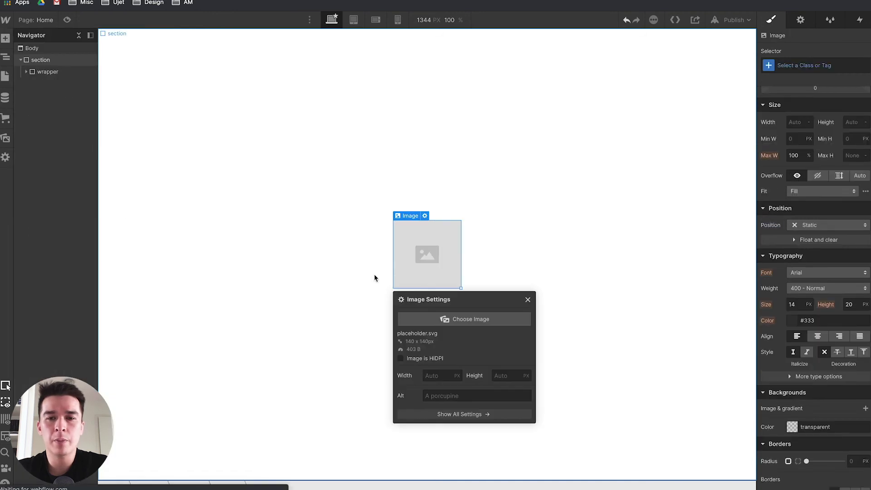
pyautogui.click(462, 319)
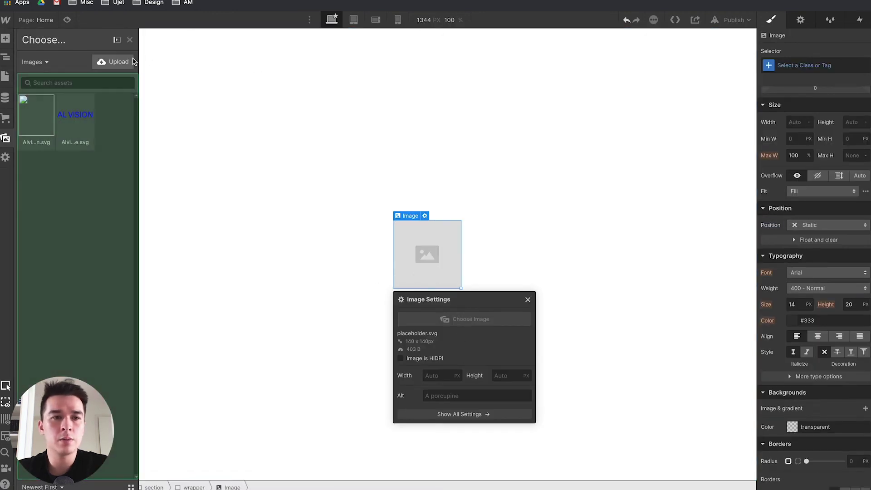
pyautogui.click(42, 112)
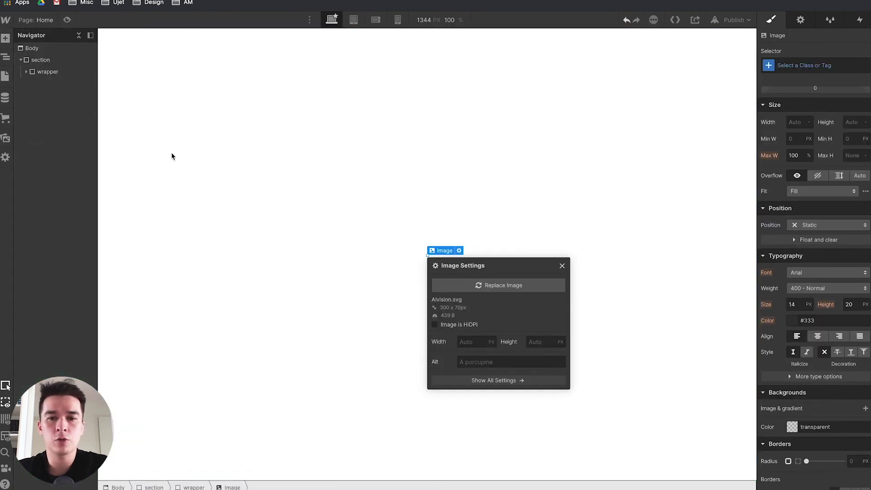
pyautogui.click(474, 340)
pyautogui.write('400')
pyautogui.press('Return')
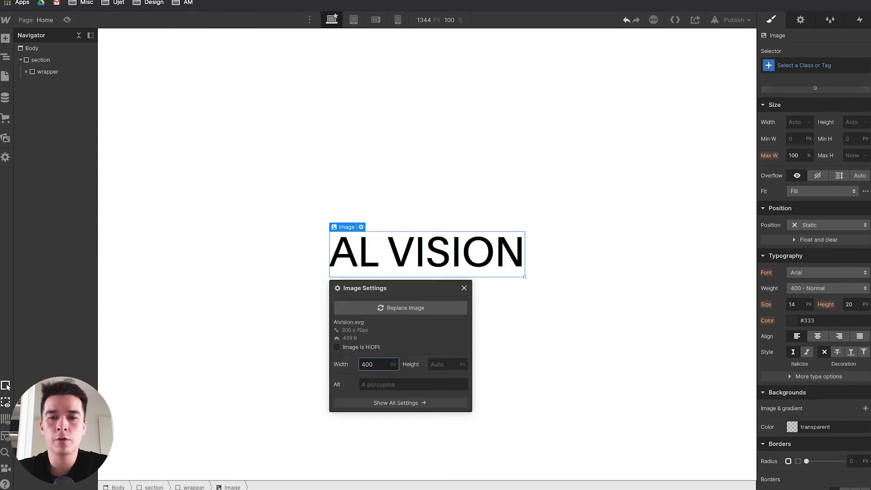
# Select the AL VISION image and give it the class 'image'
pyautogui.click(543, 313)
pyautogui.click(449, 264)
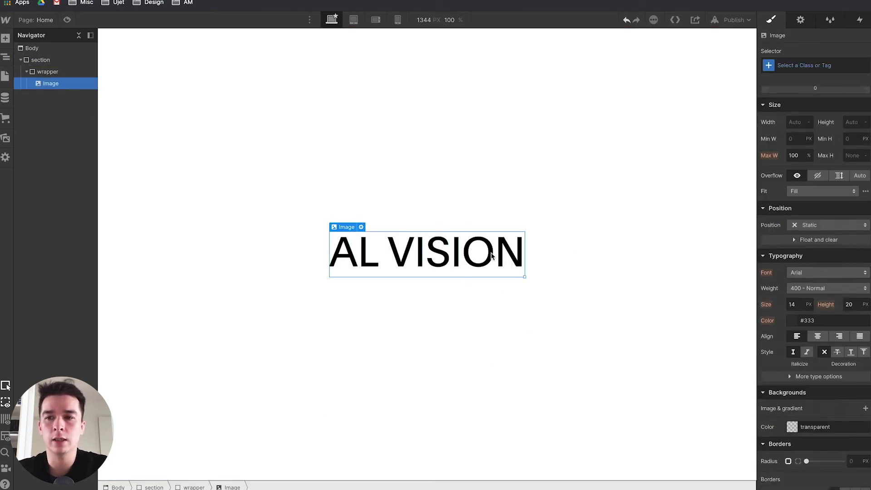
pyautogui.click(814, 65)
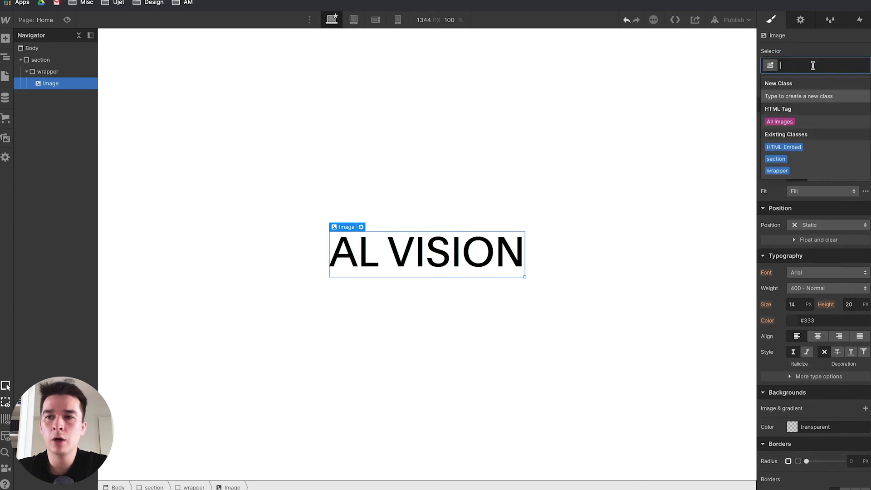
pyautogui.write('i')
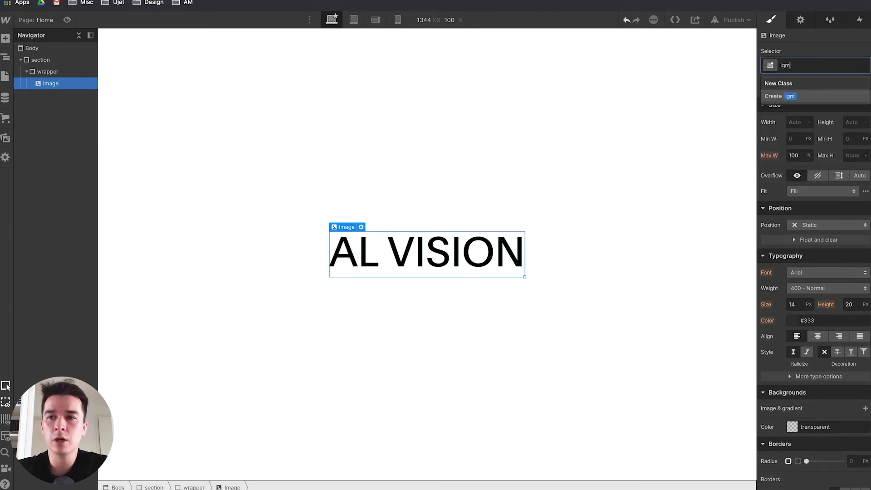
pyautogui.write('mage')
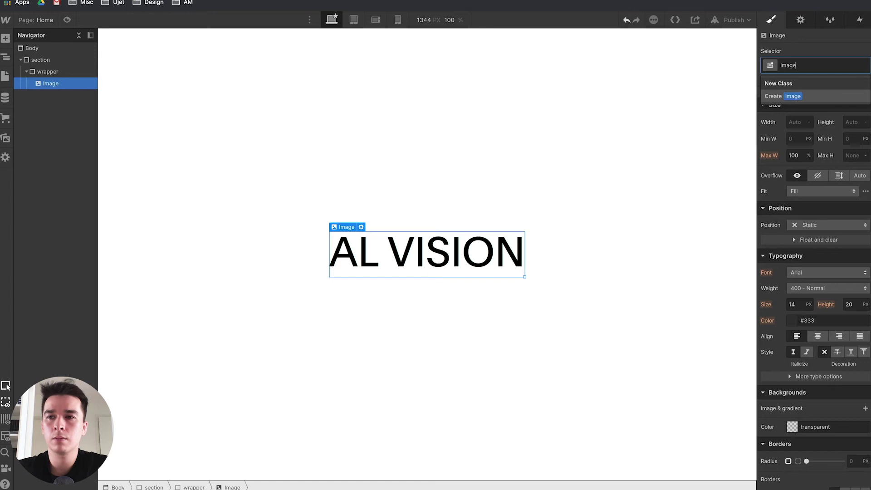
pyautogui.press('Return')
# Set the image's position to Relative with a z-index of 2
pyautogui.scroll(-1, 868, 296)
pyautogui.click(792, 179)
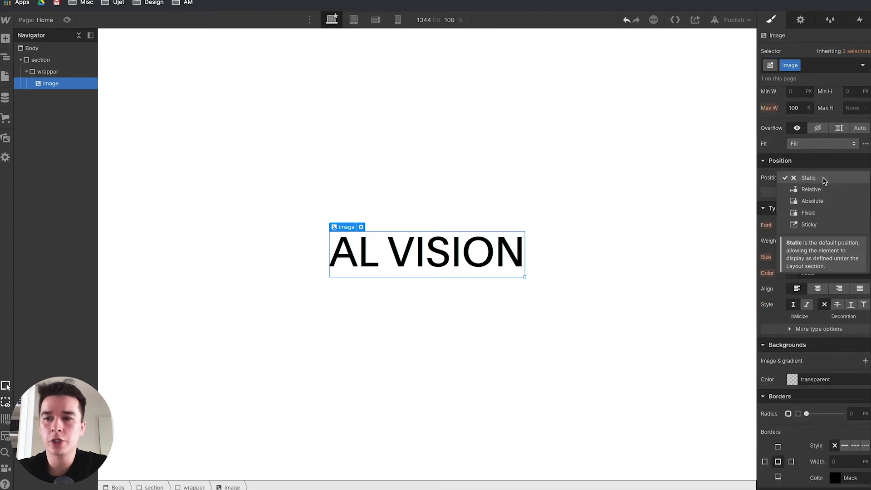
pyautogui.click(818, 188)
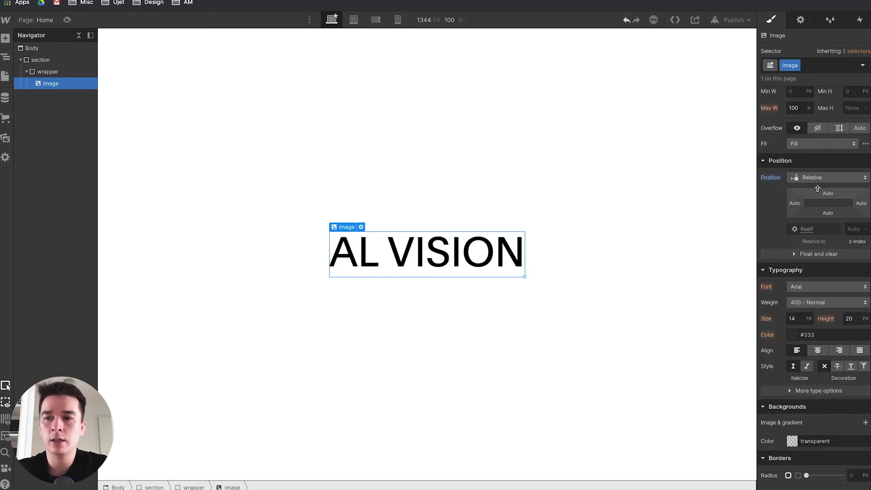
pyautogui.click(851, 229)
pyautogui.write('2')
pyautogui.press('Return')
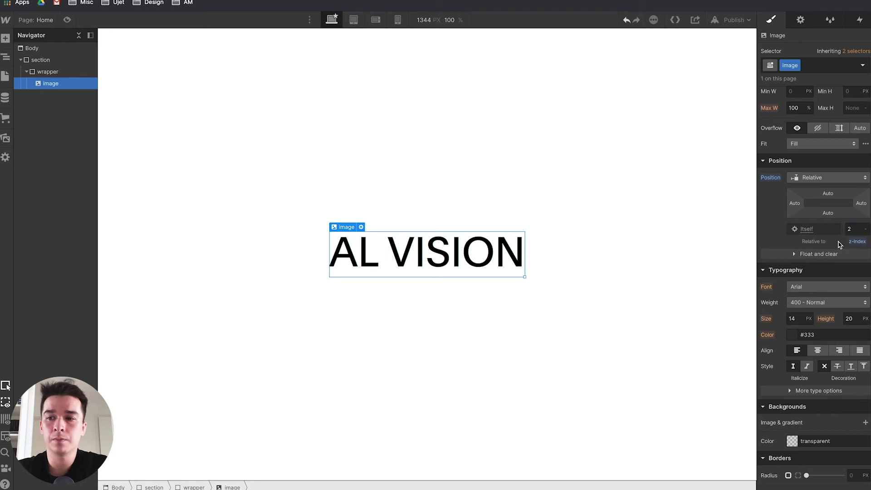
pyautogui.click(5, 38)
pyautogui.scroll(-3, 58, 304)
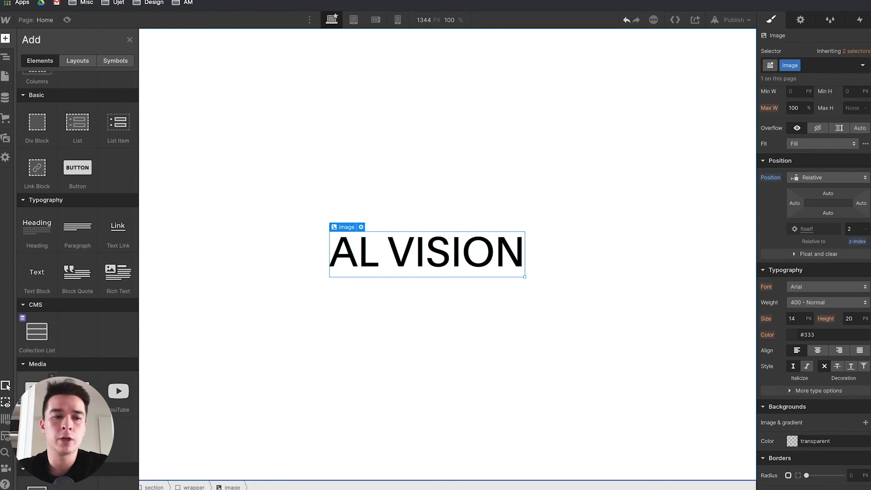
# Add a second Image using Alvision_blue.svg and set its width to 400 px
pyautogui.click(37, 392)
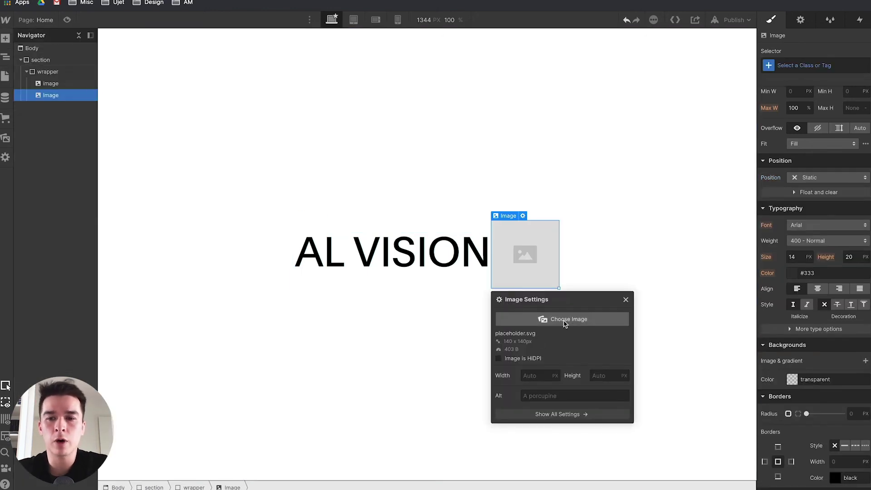
pyautogui.click(567, 319)
pyautogui.click(77, 120)
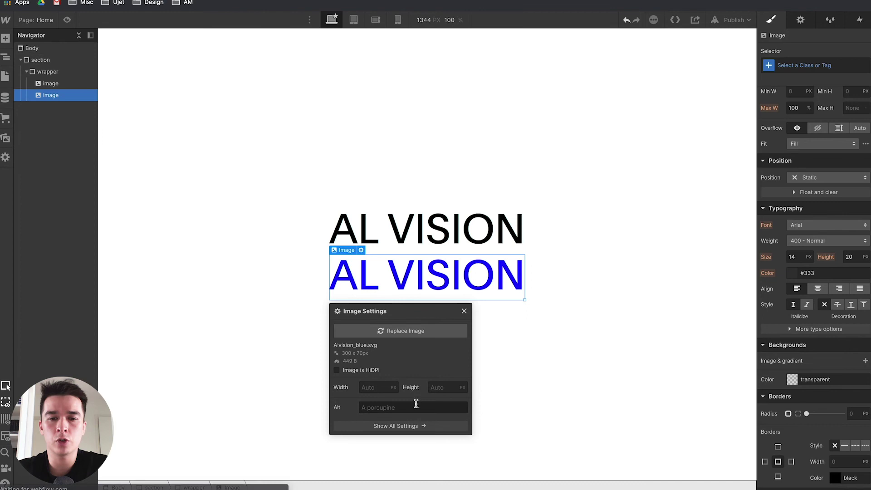
pyautogui.click(371, 388)
pyautogui.write('400')
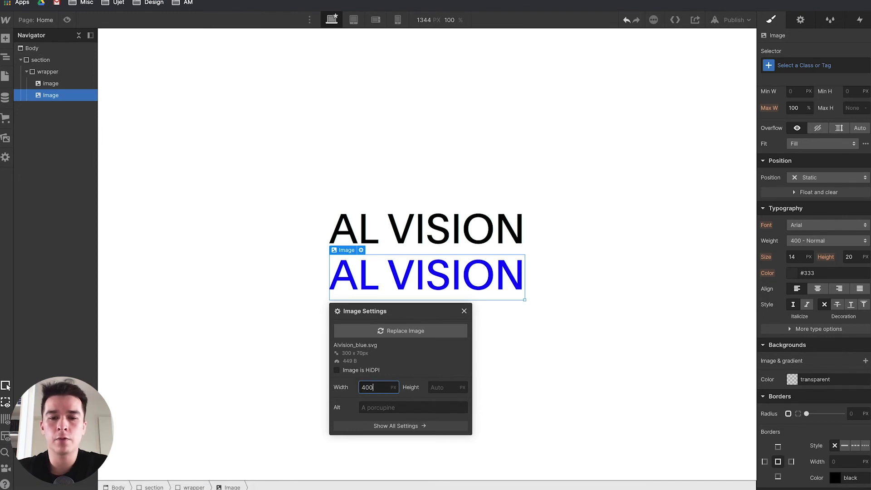
pyautogui.press('Return')
pyautogui.click(639, 329)
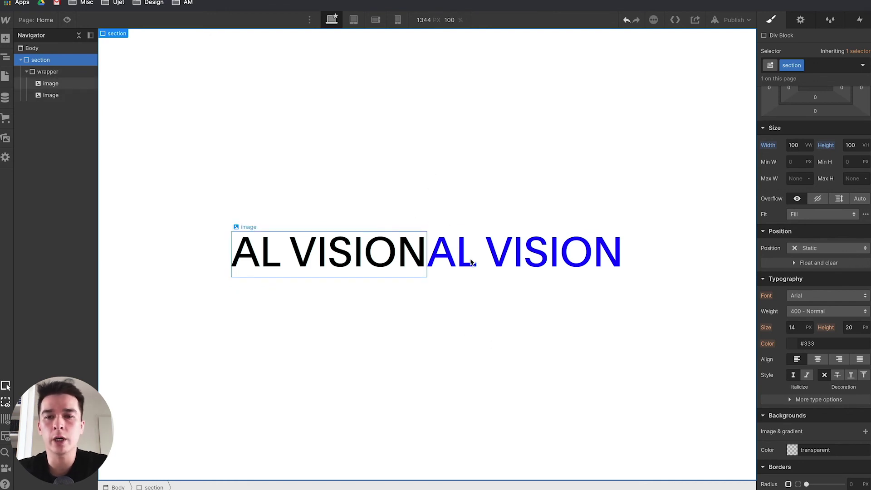
# Select the blue image and give it the new class 'image-absolute'
pyautogui.click(595, 255)
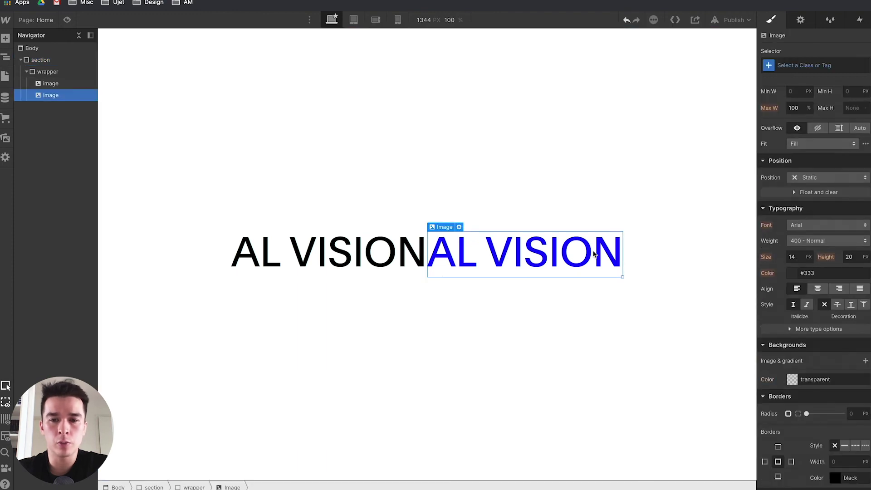
pyautogui.click(821, 64)
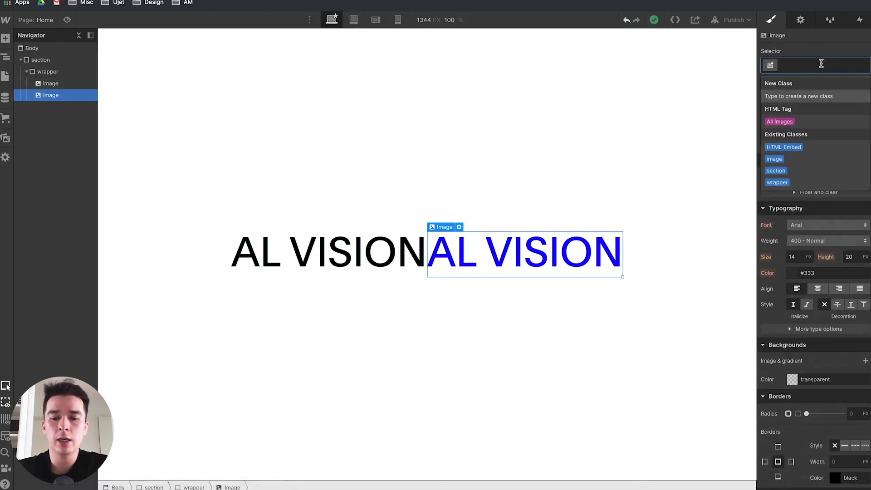
pyautogui.write('image-')
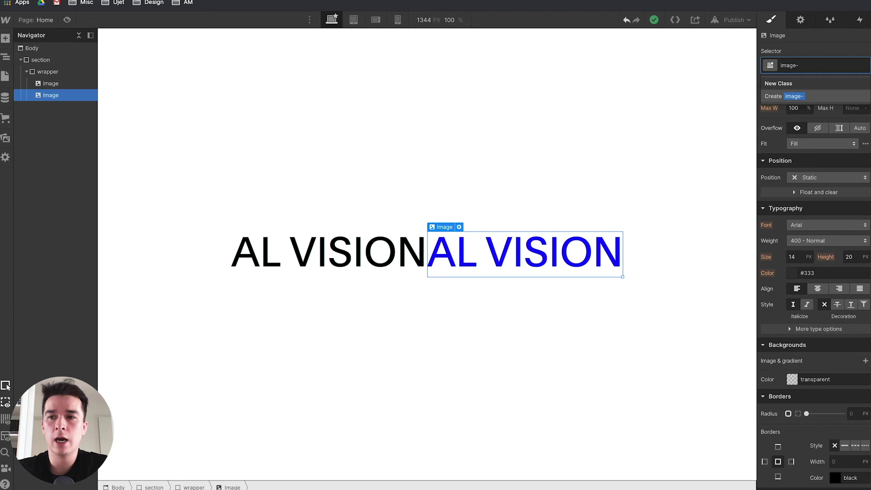
pyautogui.write('absolute')
pyautogui.press('Return')
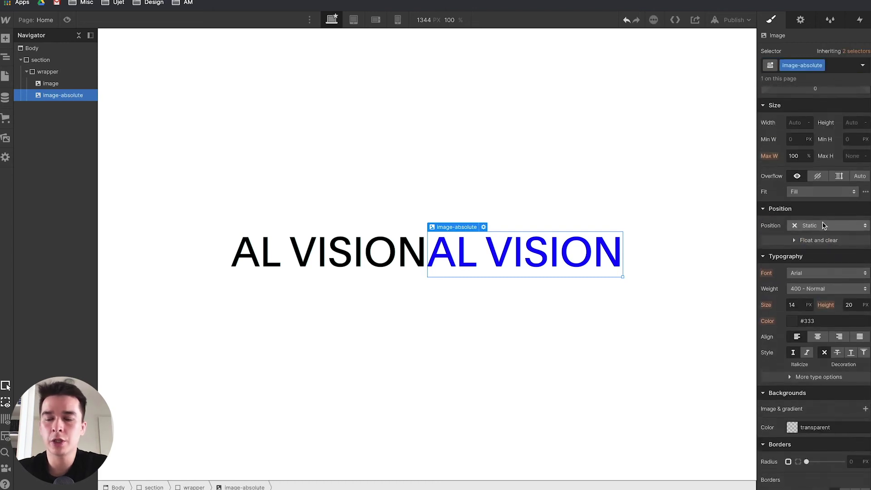
# Position the blue image Absolute with the Full preset and z-index 1
pyautogui.click(810, 225)
pyautogui.click(812, 249)
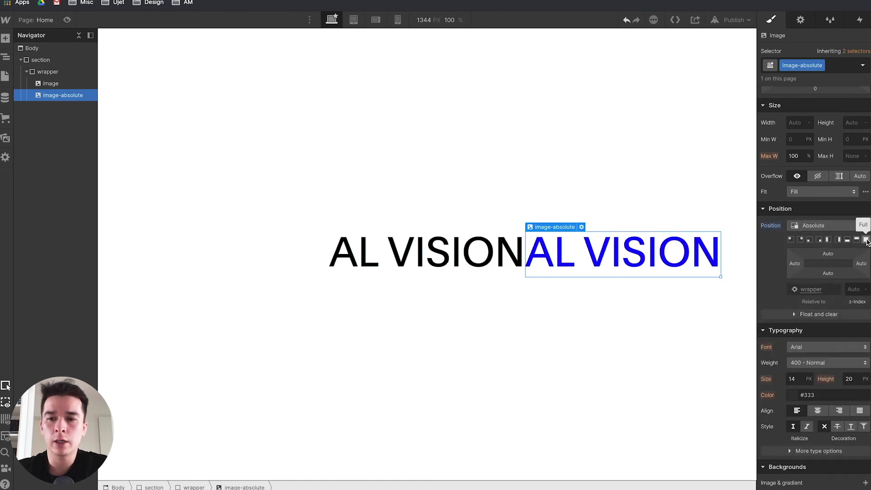
pyautogui.click(866, 239)
pyautogui.click(850, 289)
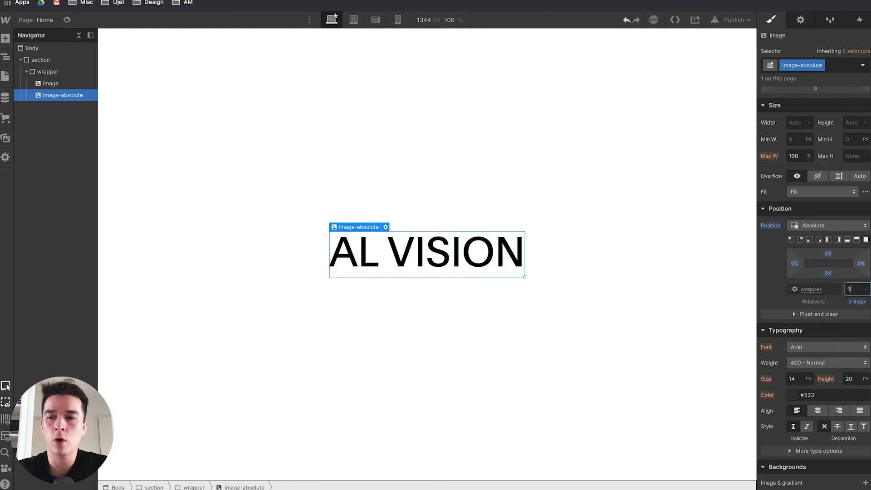
pyautogui.write('1')
pyautogui.click(624, 222)
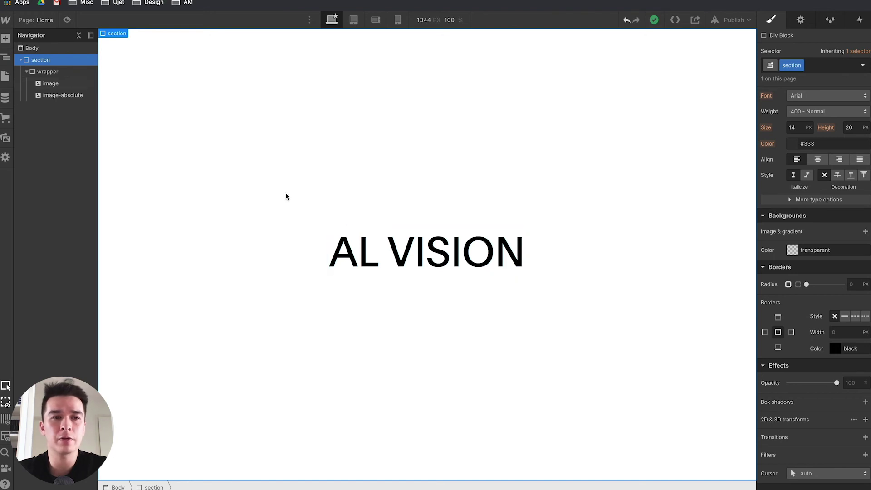
# Fade the black image's opacity down and back to preview the blue logo beneath
pyautogui.click(50, 85)
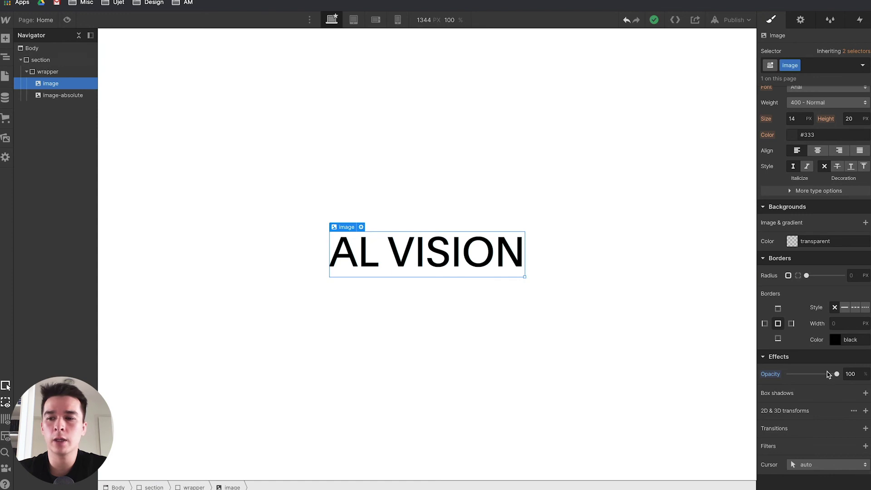
pyautogui.moveTo(838, 375); pyautogui.dragTo(772, 375)
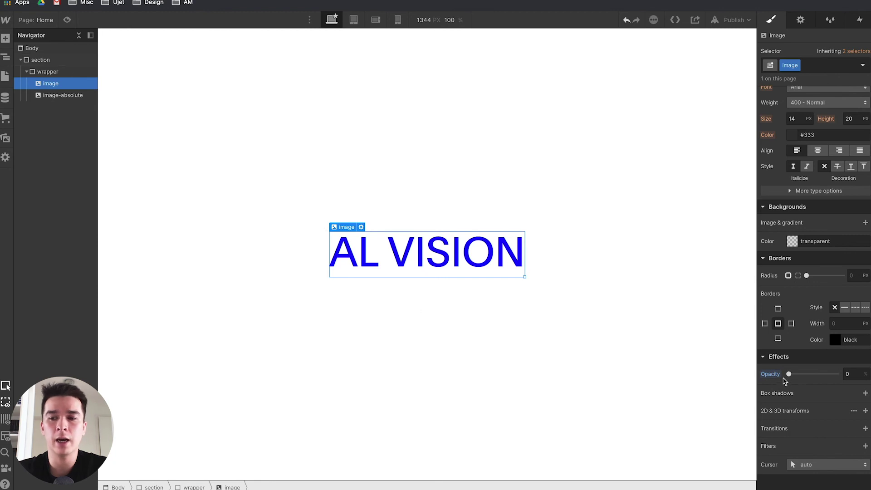
pyautogui.moveTo(788, 375); pyautogui.dragTo(838, 374)
pyautogui.scroll(10, 819, 231)
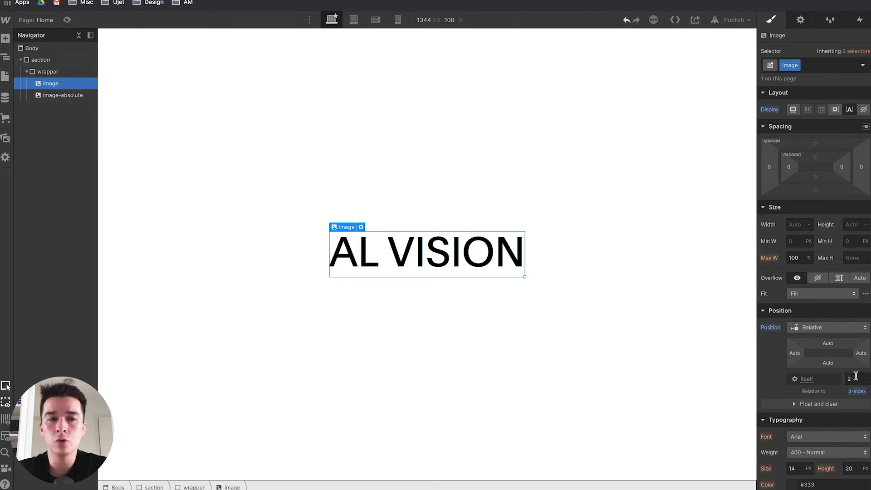
pyautogui.click(47, 95)
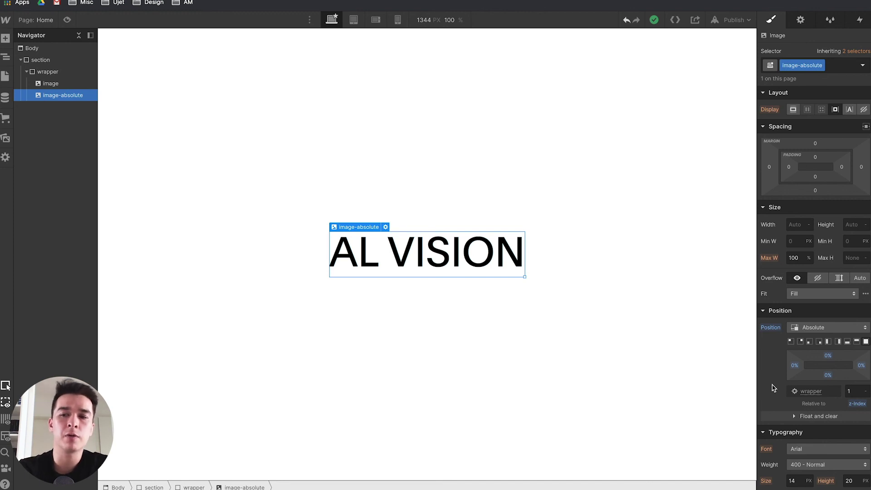
pyautogui.click(76, 84)
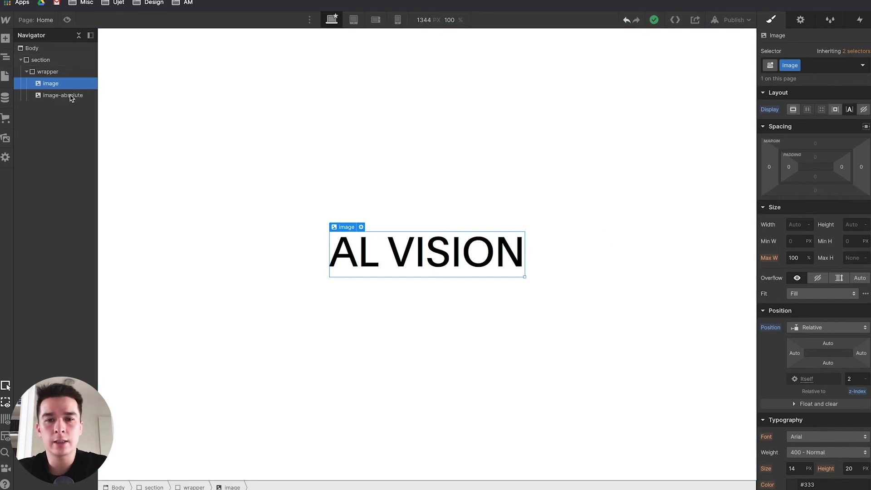
# Set the black image's Hover state opacity to 0 to reveal the blue logo
pyautogui.click(863, 66)
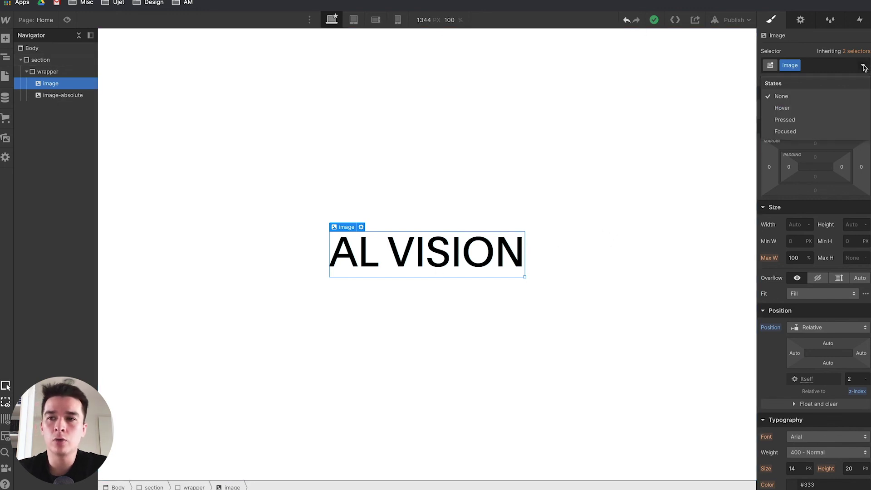
pyautogui.click(790, 108)
pyautogui.scroll(-8, 793, 346)
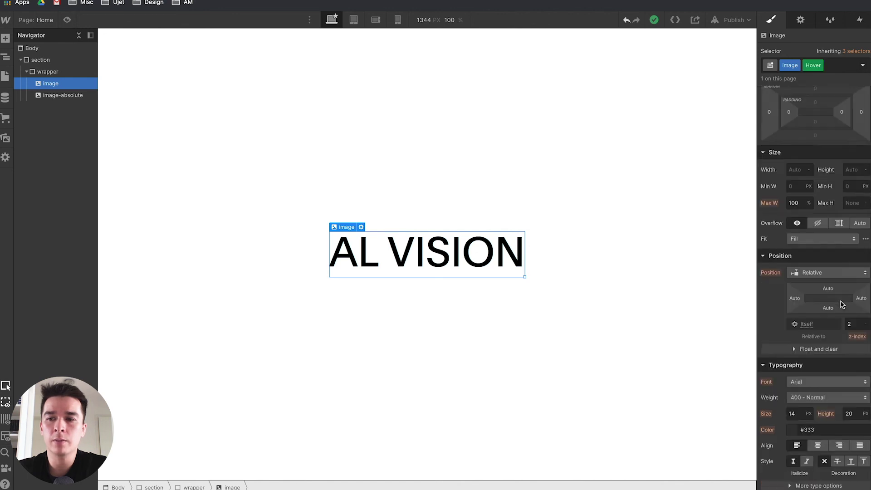
pyautogui.moveTo(837, 374); pyautogui.dragTo(742, 373)
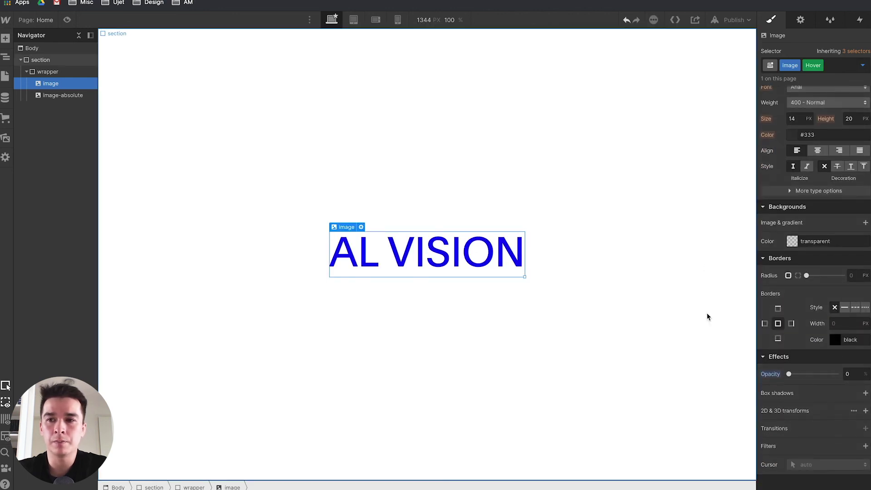
pyautogui.click(698, 252)
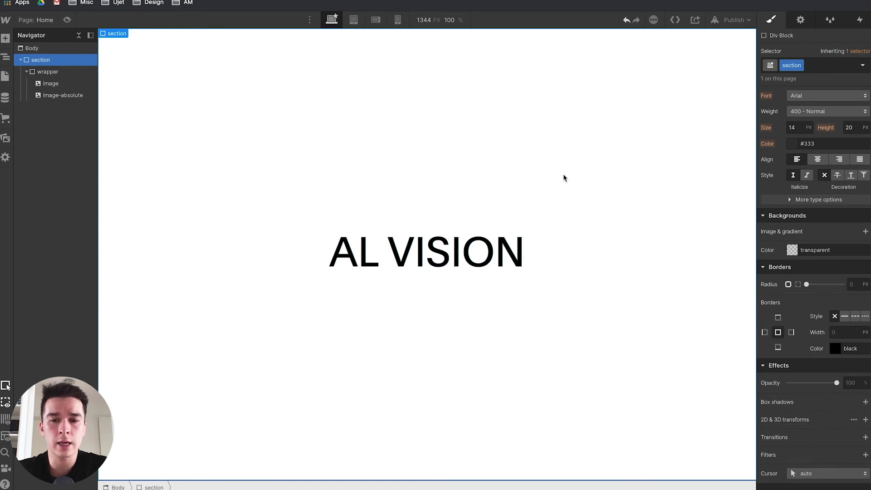
pyautogui.click(450, 258)
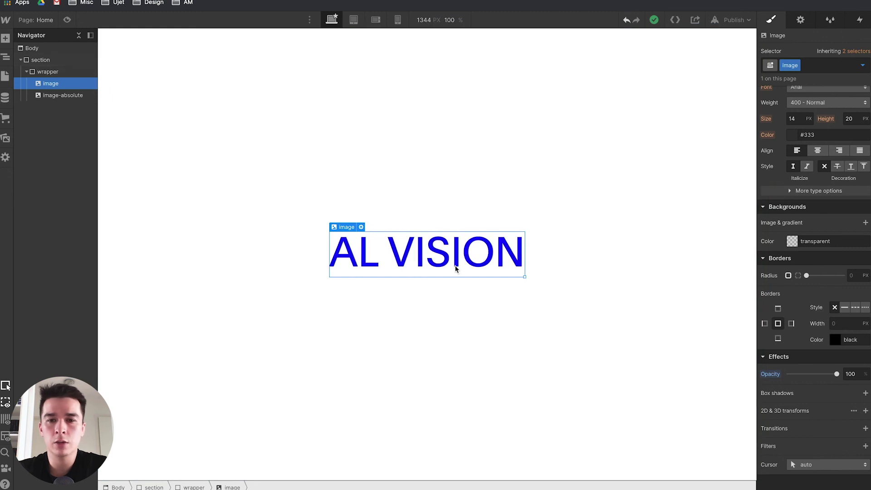
# Add an Opacity transition to the black image with a 500 ms duration
pyautogui.click(866, 429)
pyautogui.click(817, 389)
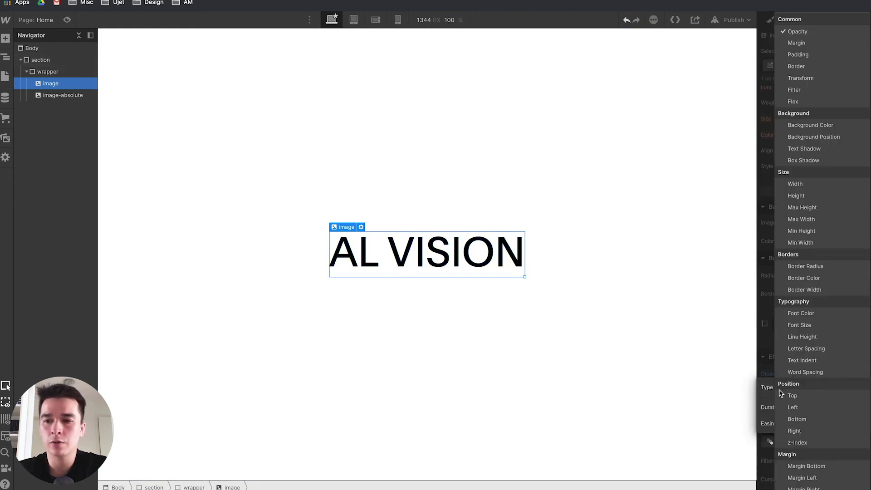
pyautogui.click(802, 33)
pyautogui.doubleClick(847, 407)
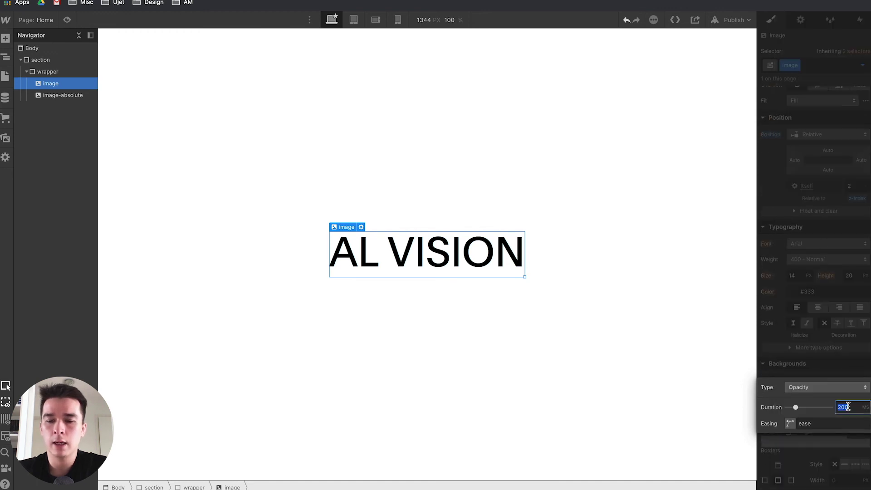
pyautogui.write('500')
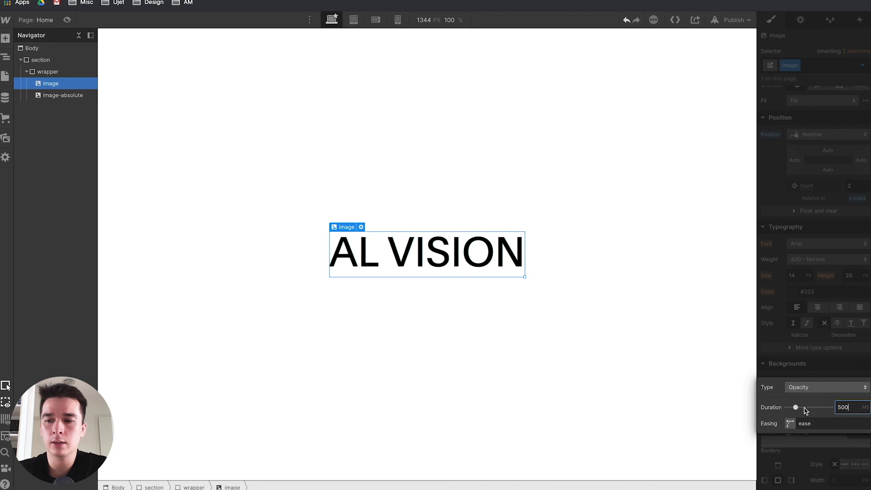
pyautogui.click(648, 333)
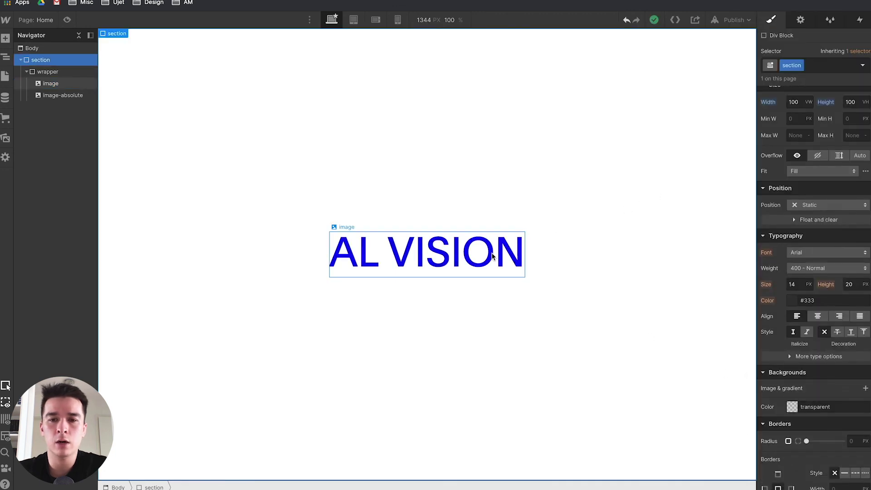